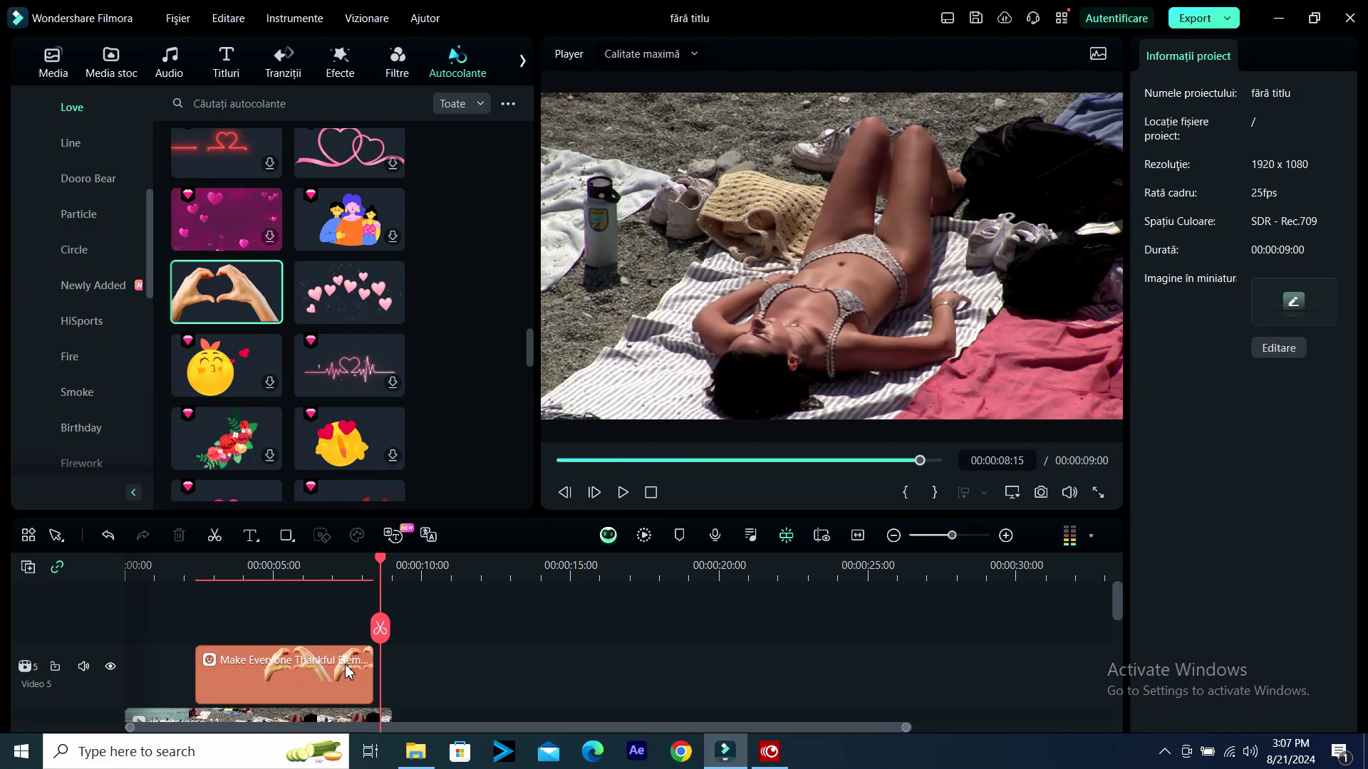
Cut the hand-heart sticker clip out of the timeline.
left_click(271, 672)
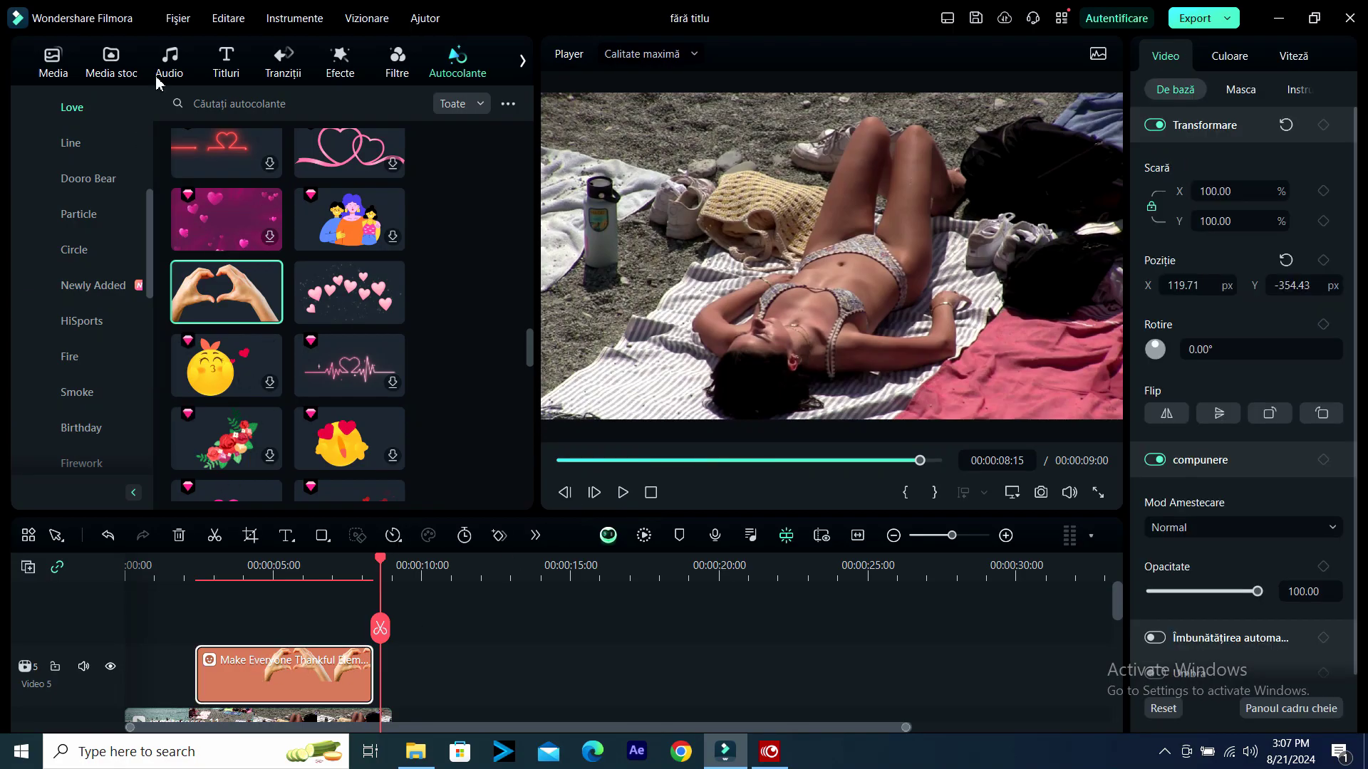
left_click(228, 17)
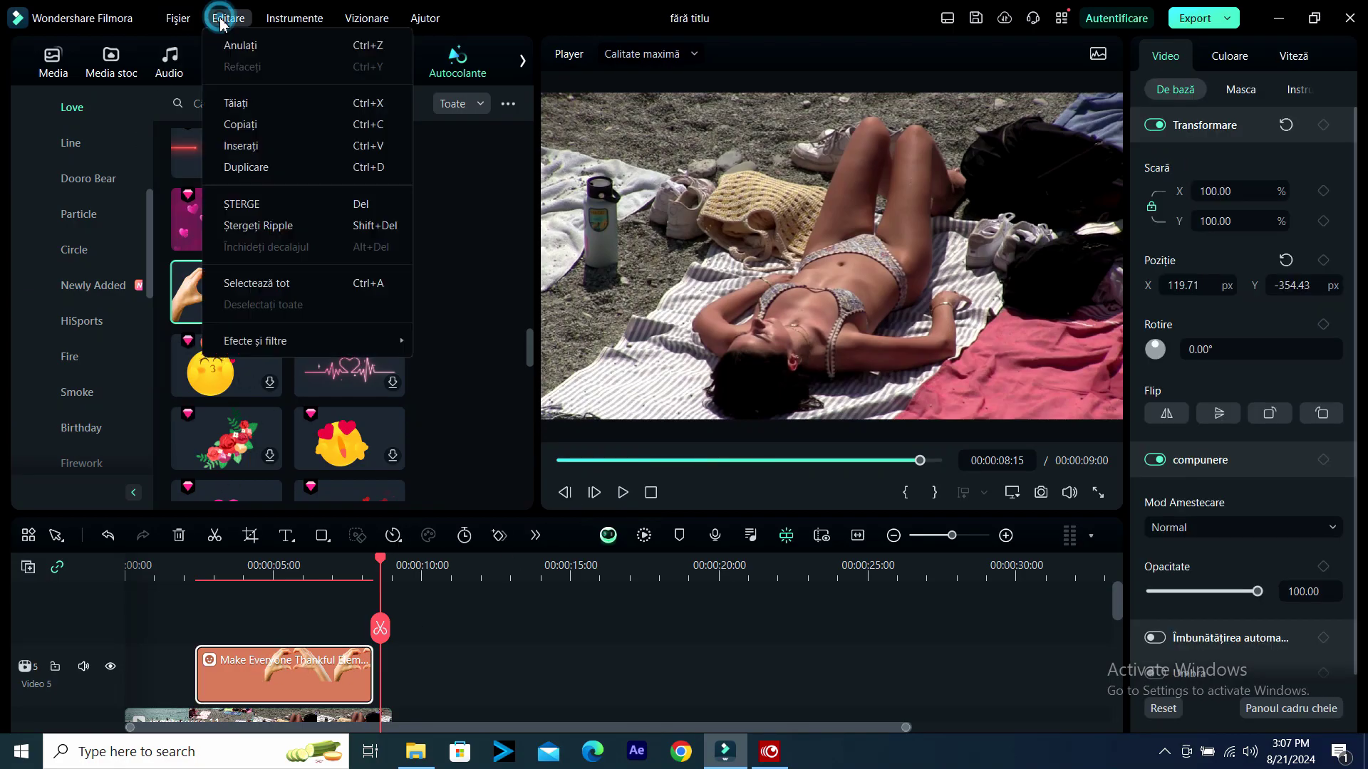
left_click(236, 102)
Add the pink cupid sticker from the Love category to the Video 5 track at 00:00:02:09.
scroll(375, 288, "down", 2)
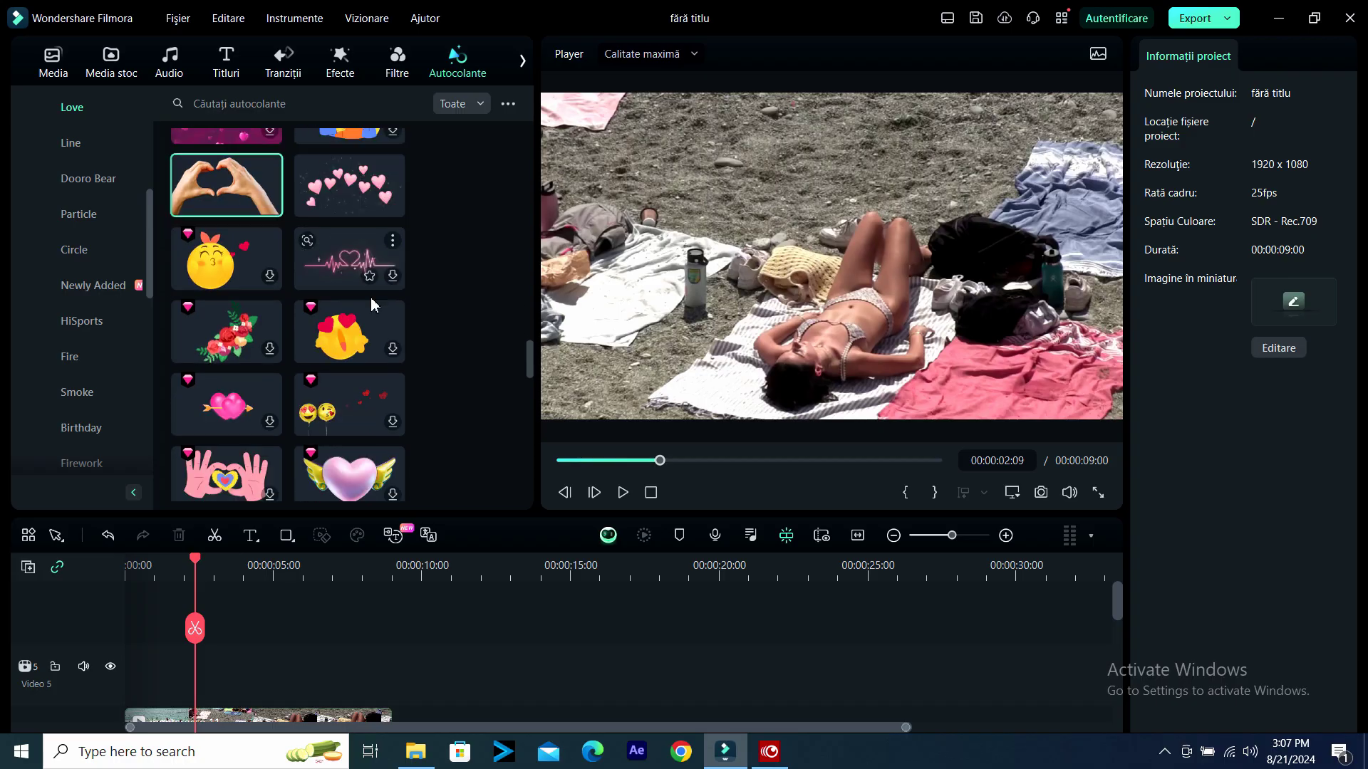
scroll(370, 301, "down", 4)
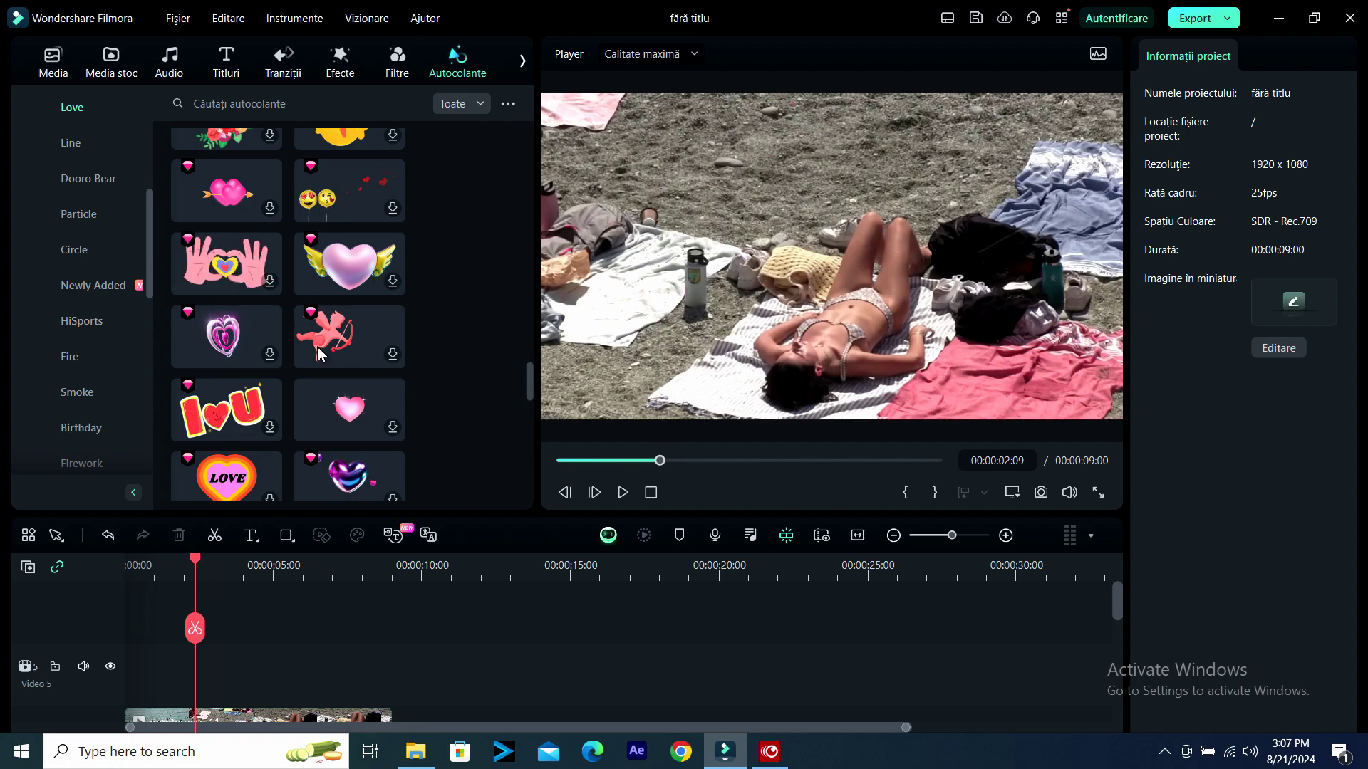
left_click_drag(330, 347, 196, 673)
left_click(870, 268)
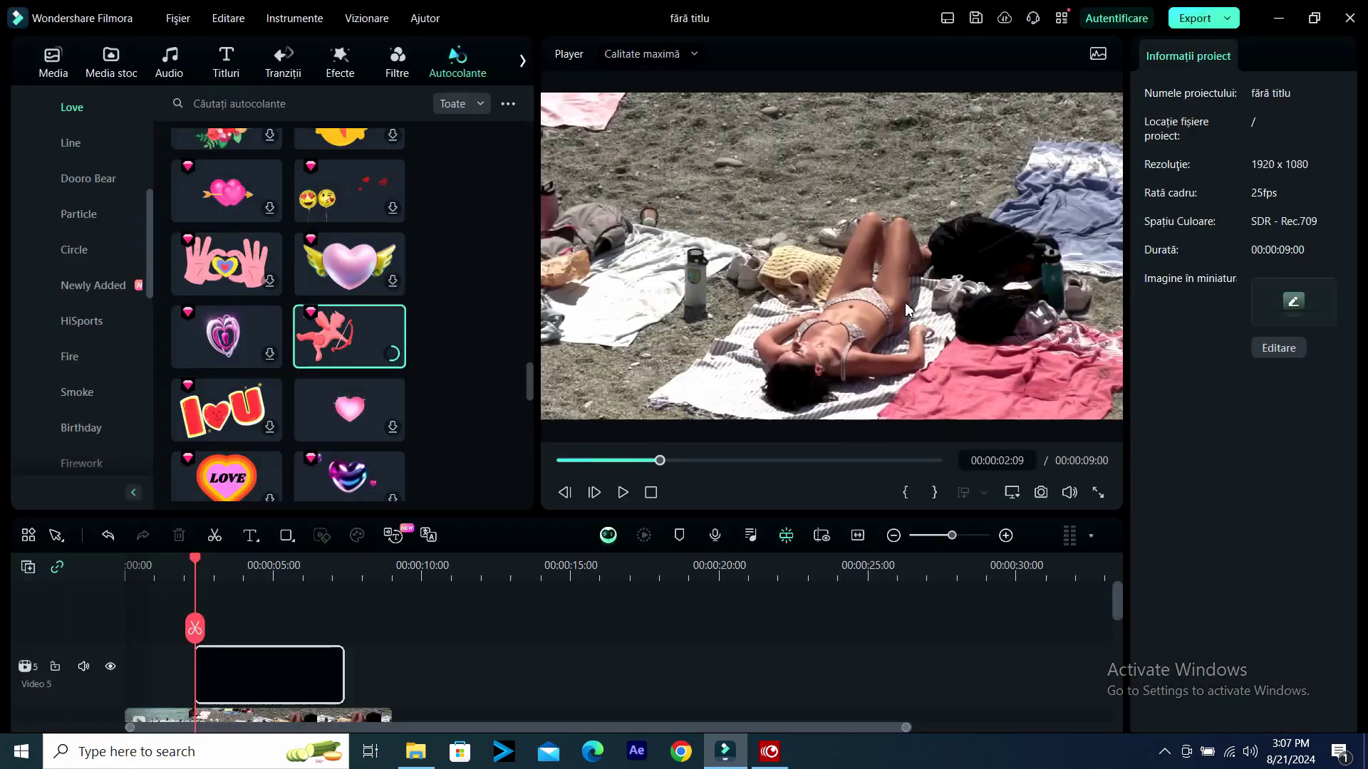
Shrink the cupid sticker to about 74% and move it to about X -251, Y 116 in the frame.
left_click_drag(197, 563, 293, 592)
left_click(694, 292)
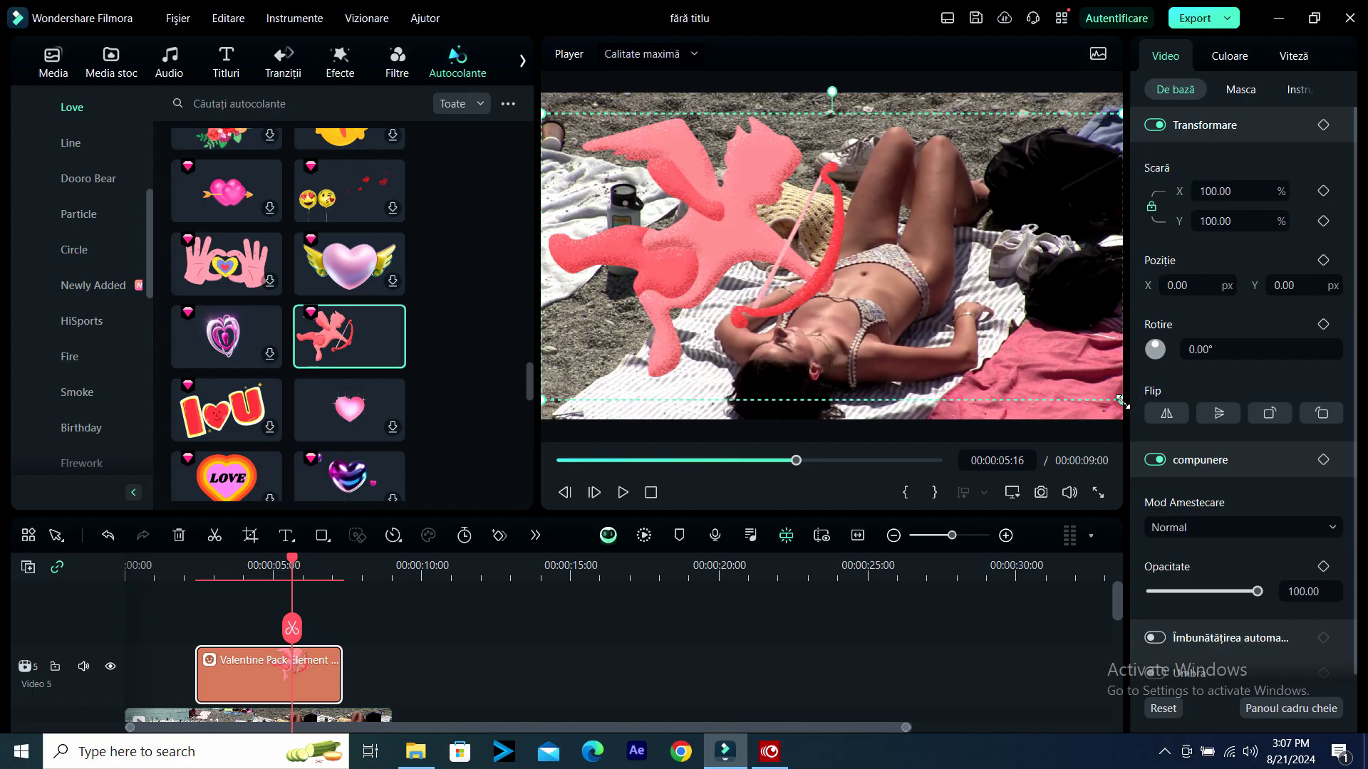
left_click_drag(1120, 402, 741, 324)
left_click_drag(666, 255, 662, 251)
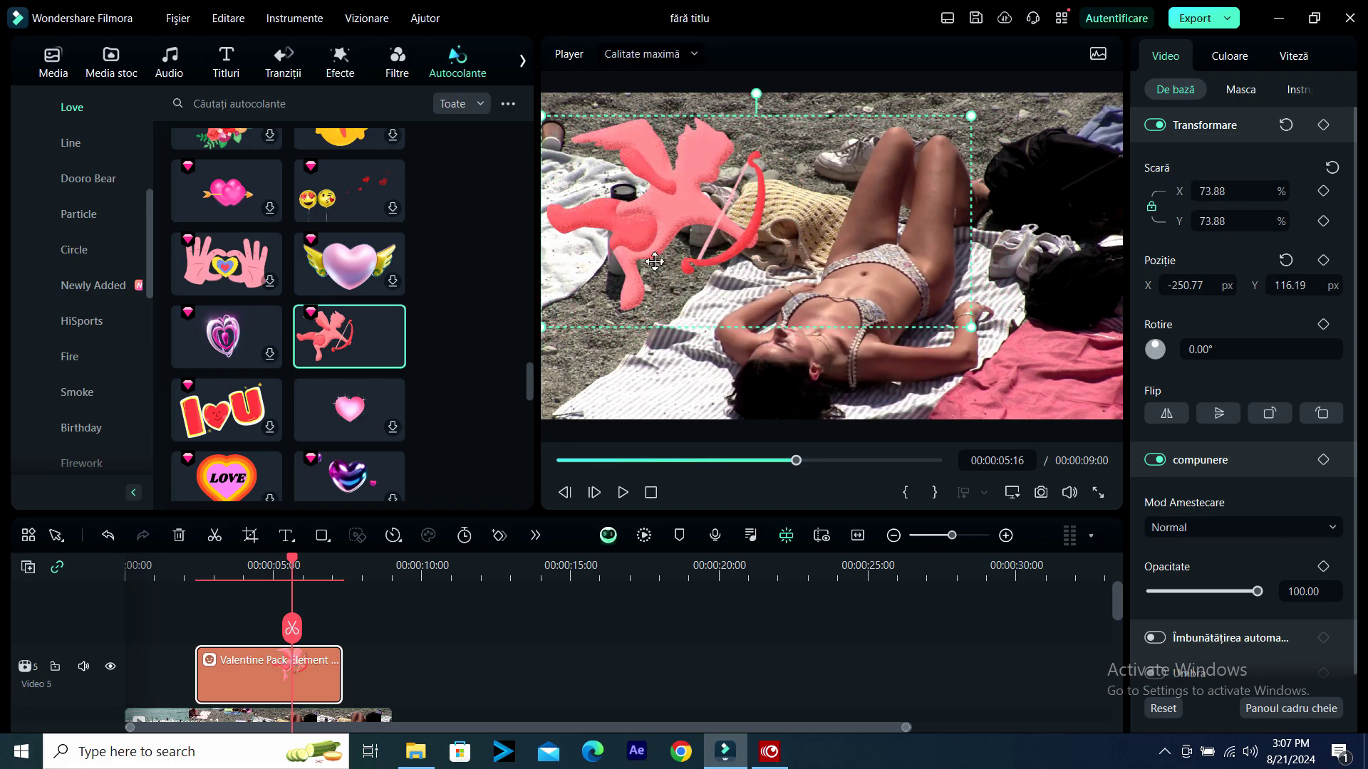
Play the video from the start and check how the cupid sticker looks over the footage.
left_click_drag(182, 561, 127, 563)
left_click(623, 492)
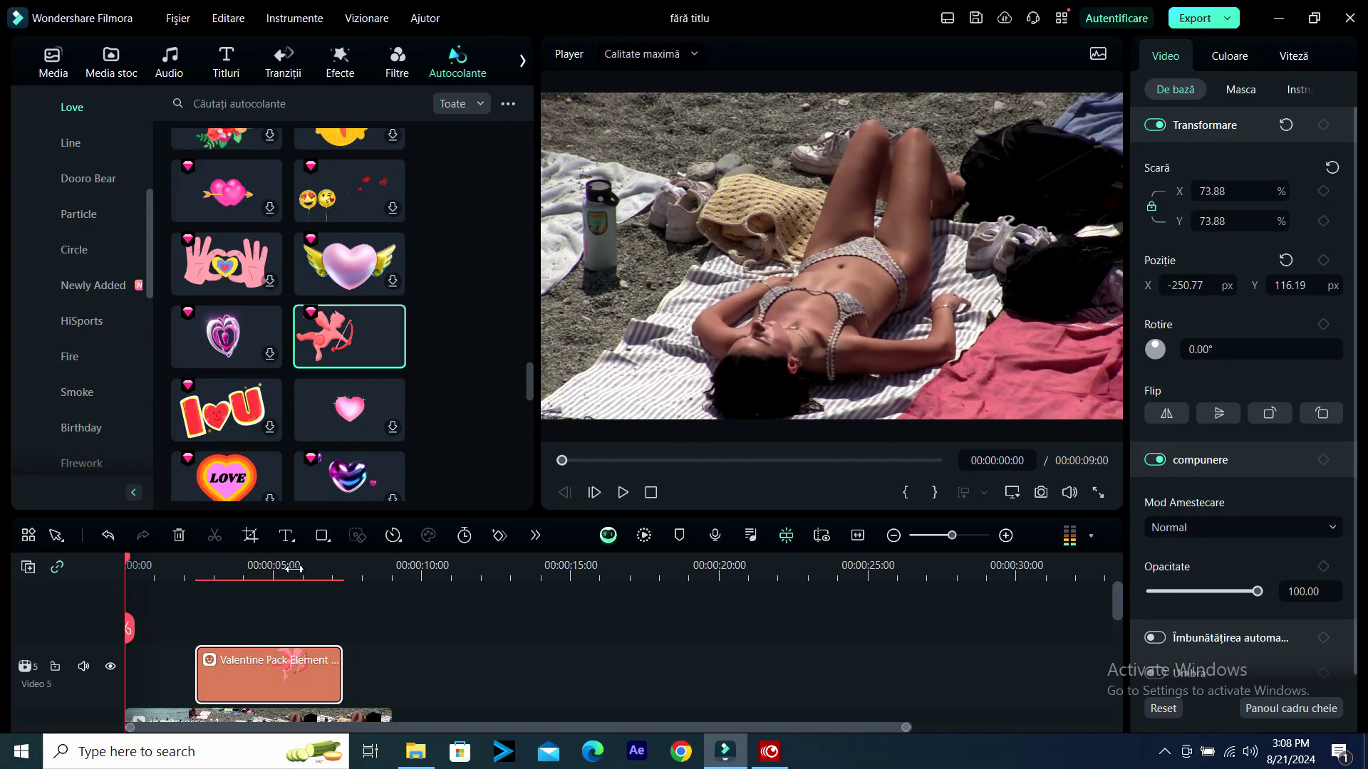
left_click(259, 569)
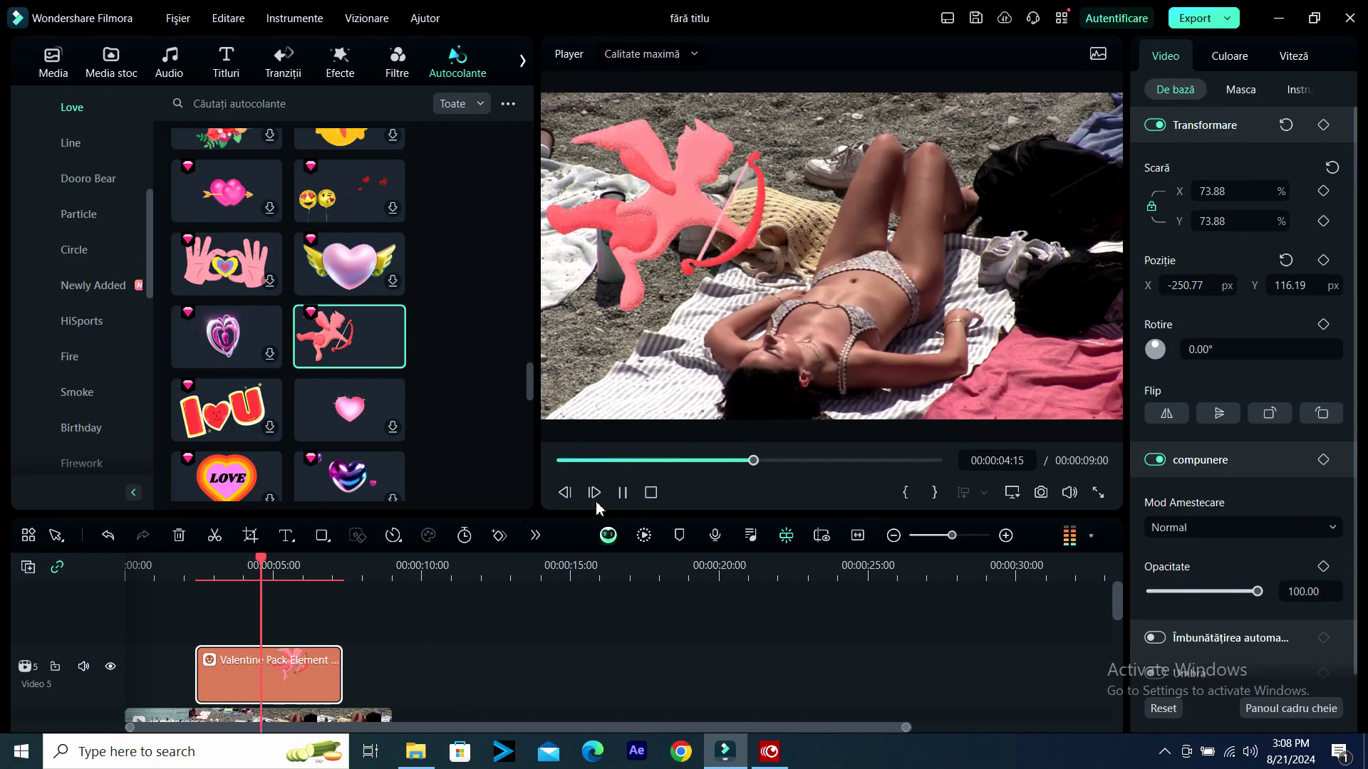
left_click(621, 497)
Rotate the cupid sticker to about 19.5°, move it to about X -321, Y 92, and play the result.
left_click(652, 227)
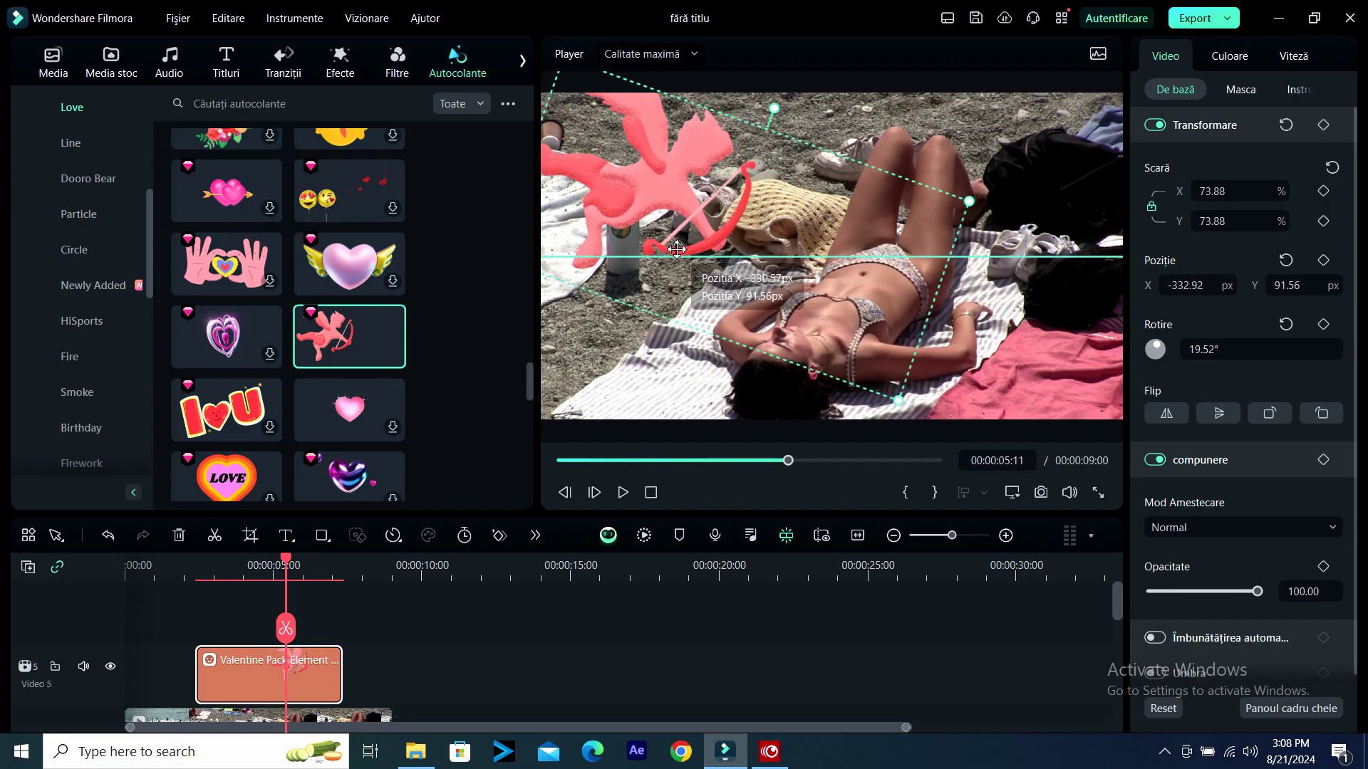
left_click_drag(682, 255, 701, 240)
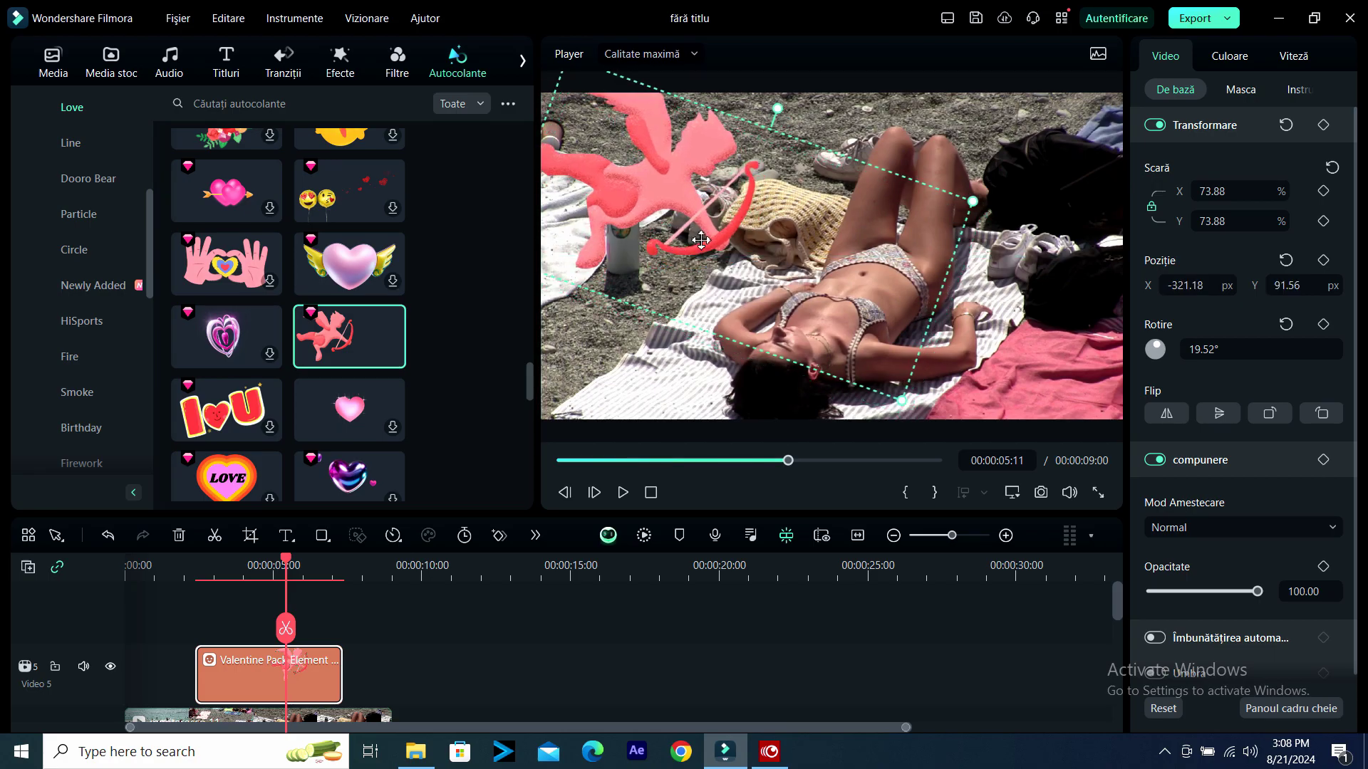
left_click(177, 566)
left_click(621, 493)
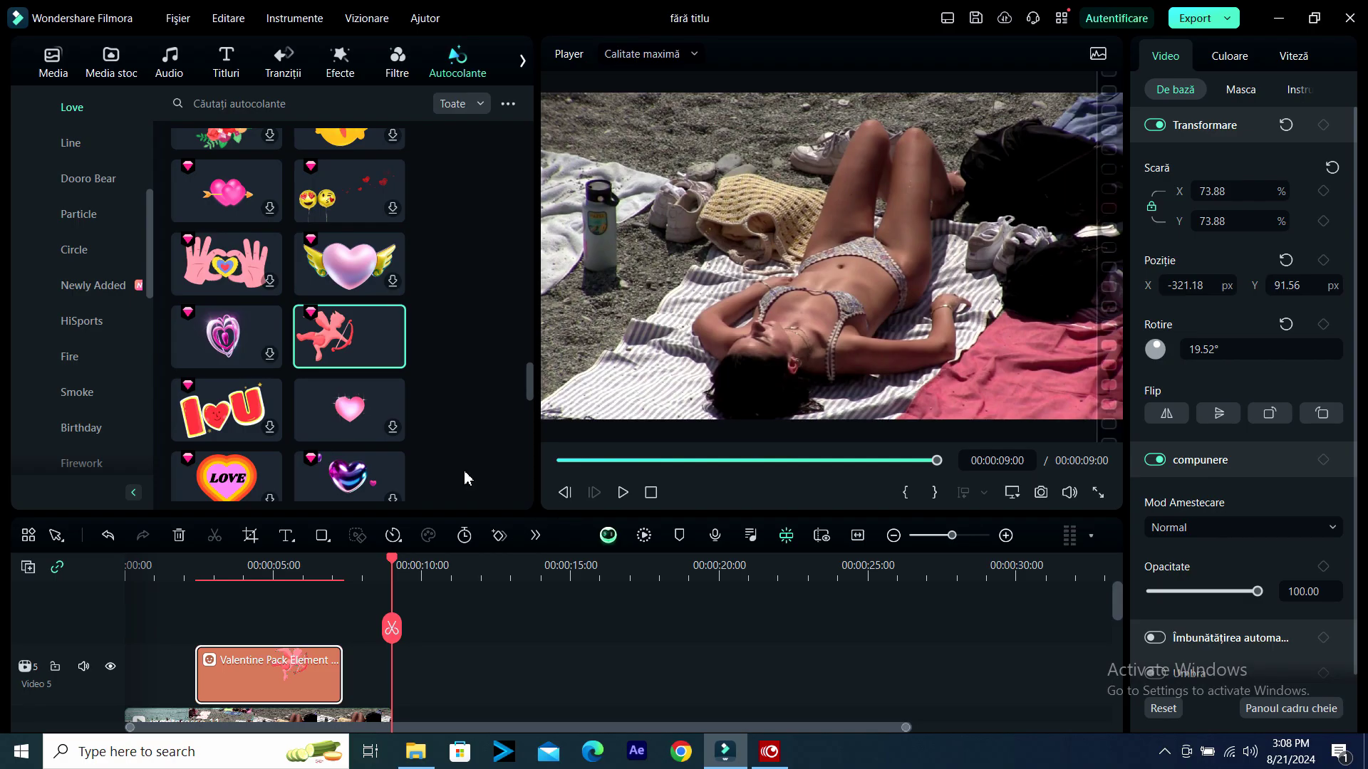
Remove the cupid sticker clip from the timeline.
scroll(396, 439, "down", 3)
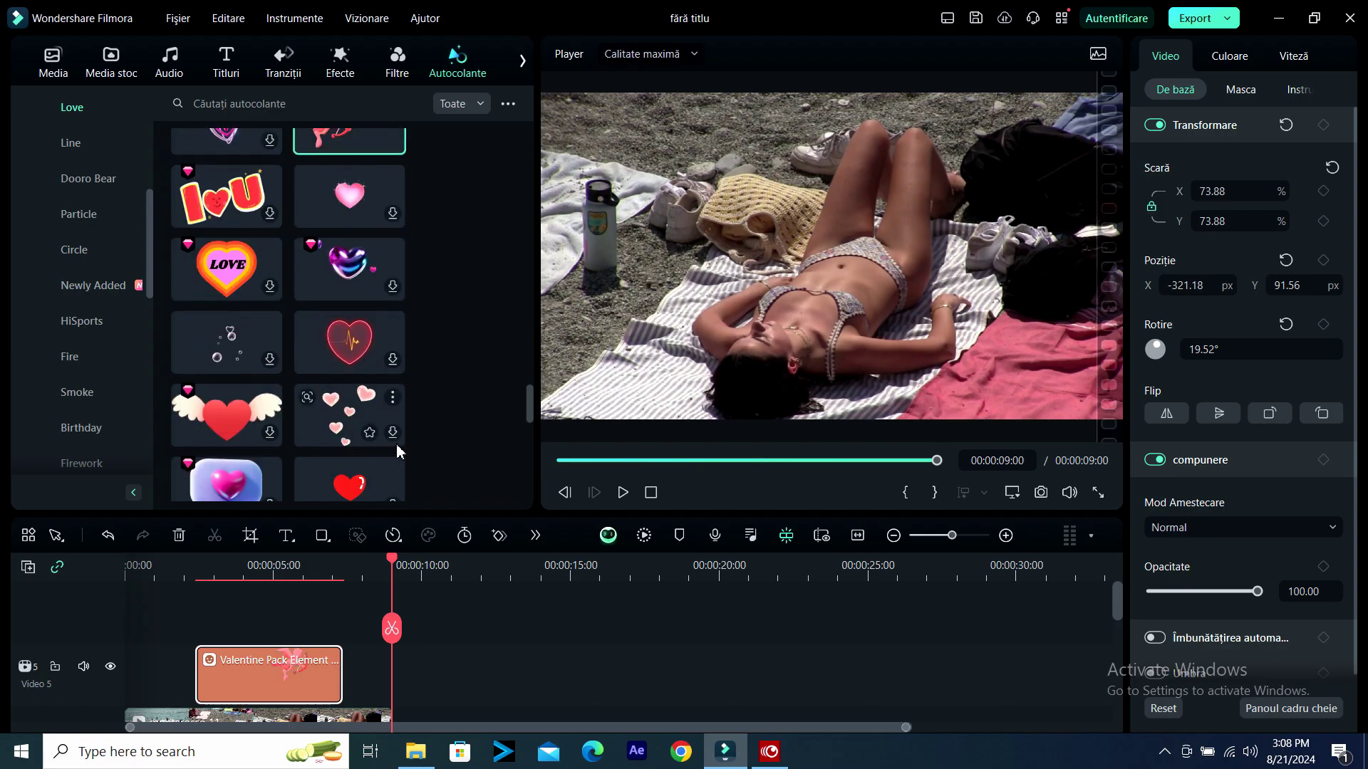
scroll(403, 424, "up", 3)
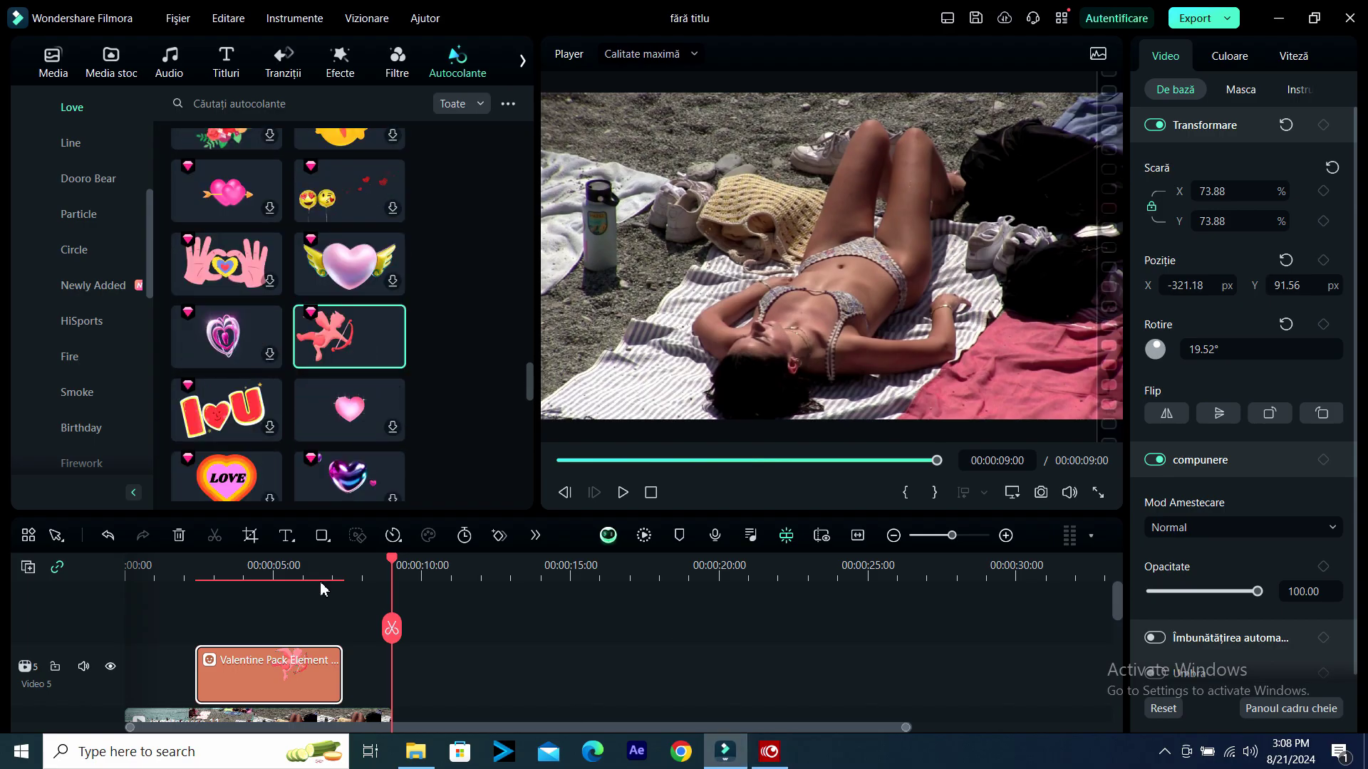
scroll(365, 317, "down", 1)
scroll(365, 317, "down", 1)
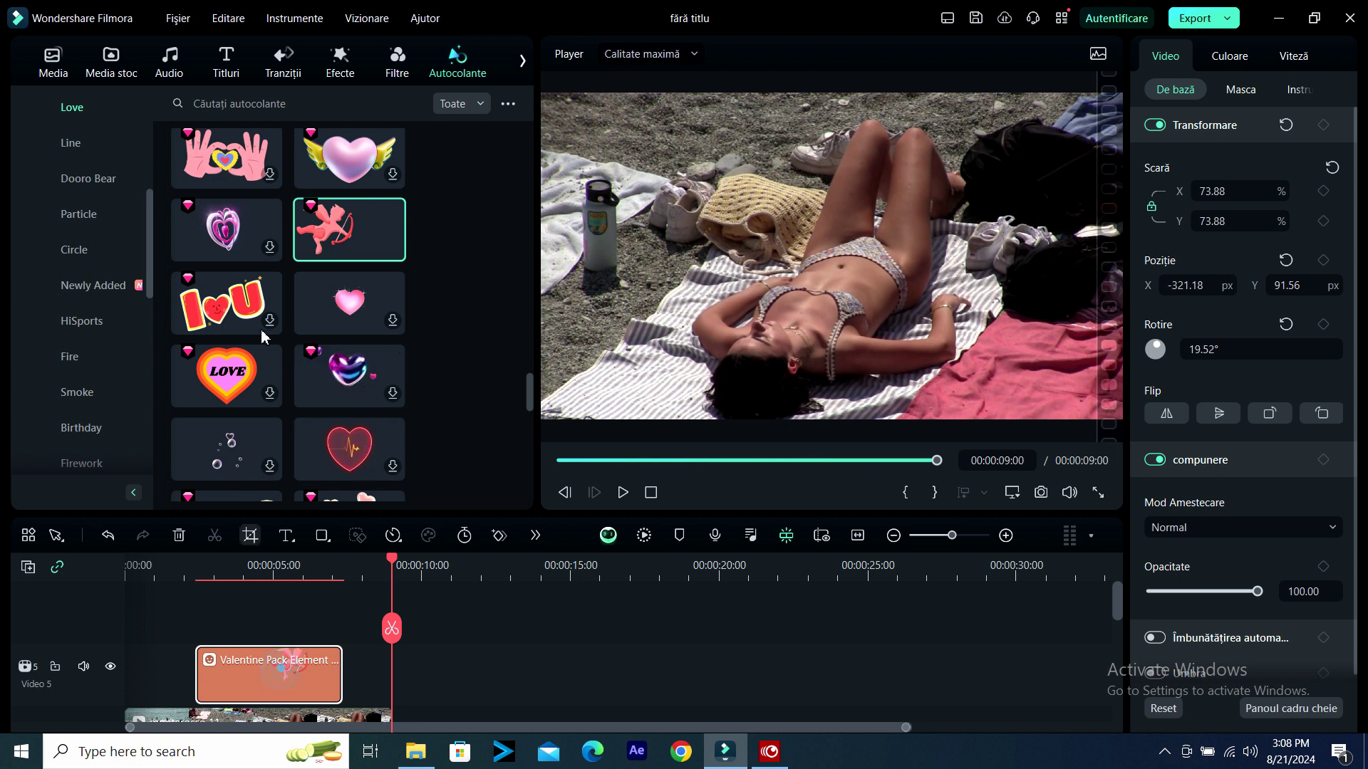
left_click(228, 18)
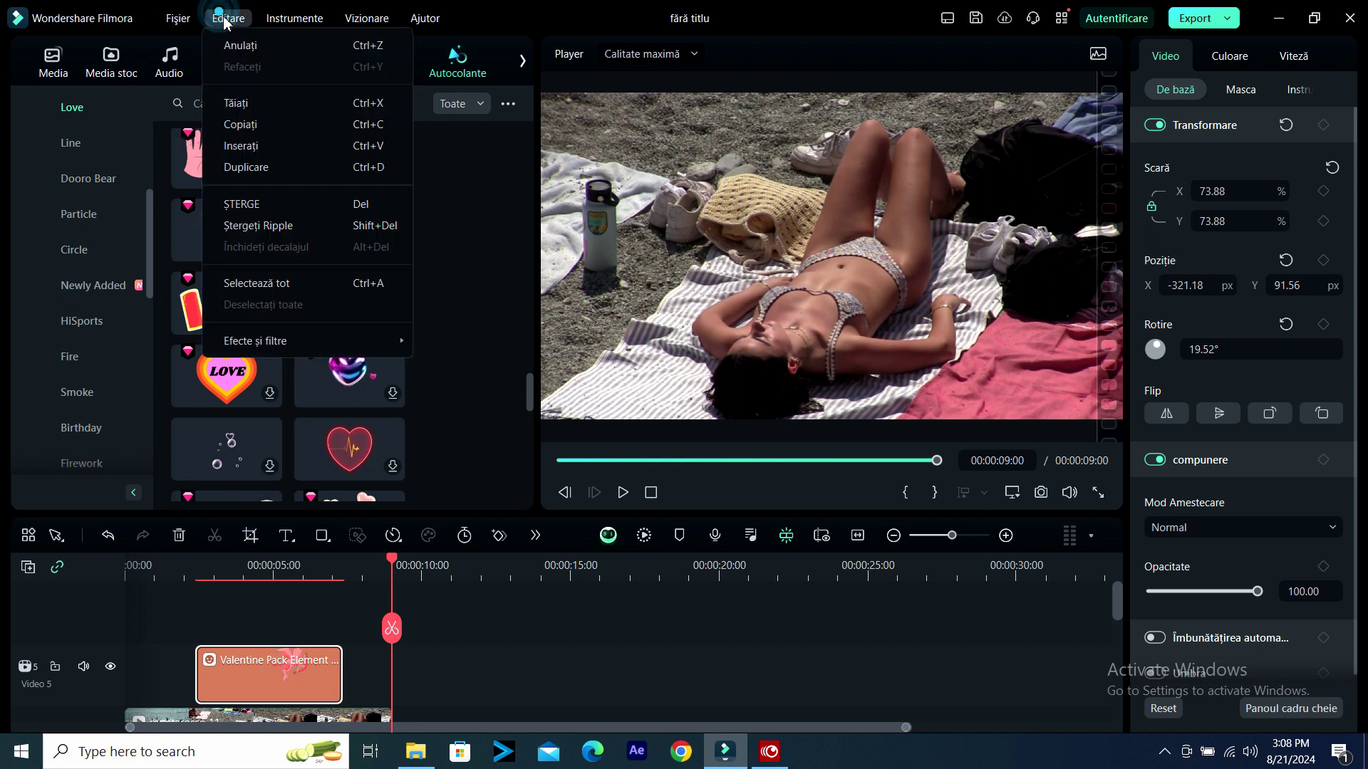
left_click(253, 47)
Preview the winged red heart and the sparkling pink heart outline stickers in the Love category.
scroll(322, 270, "down", 4)
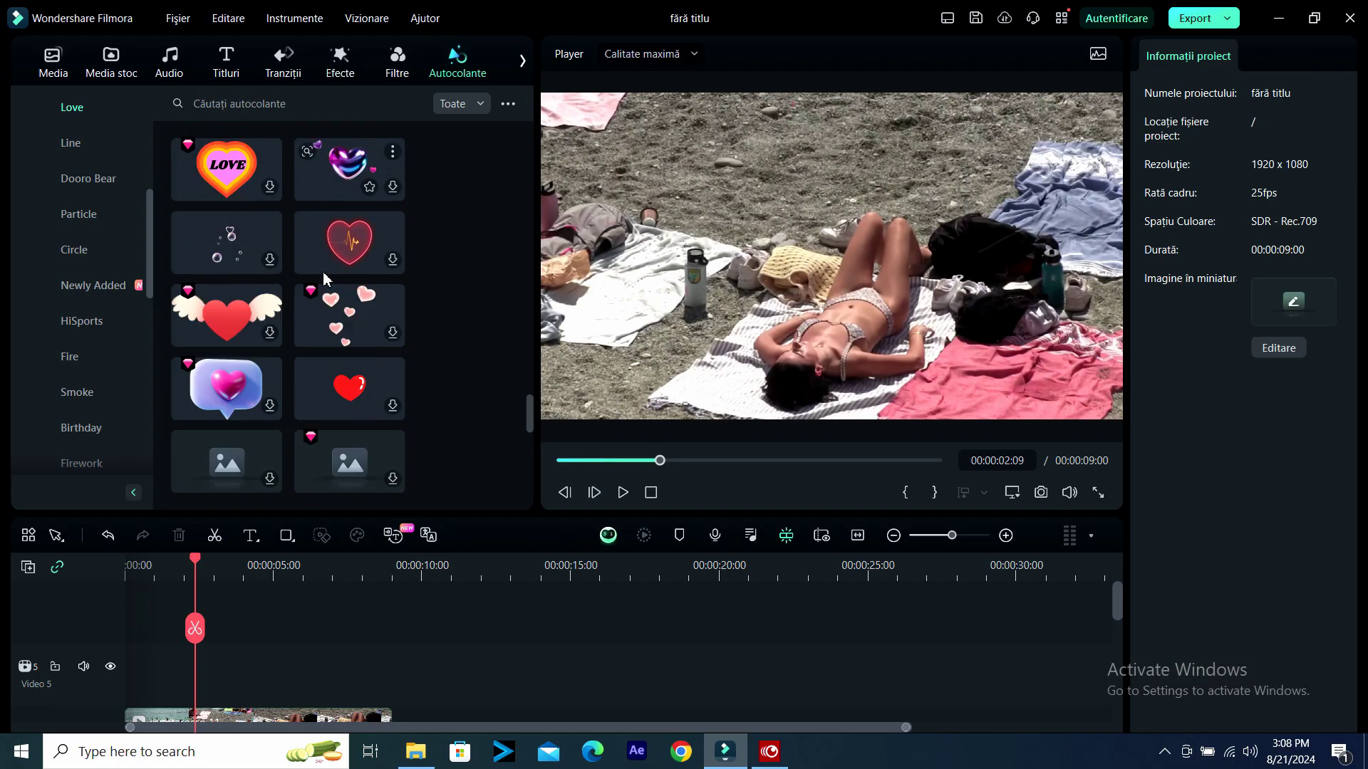
left_click(221, 195)
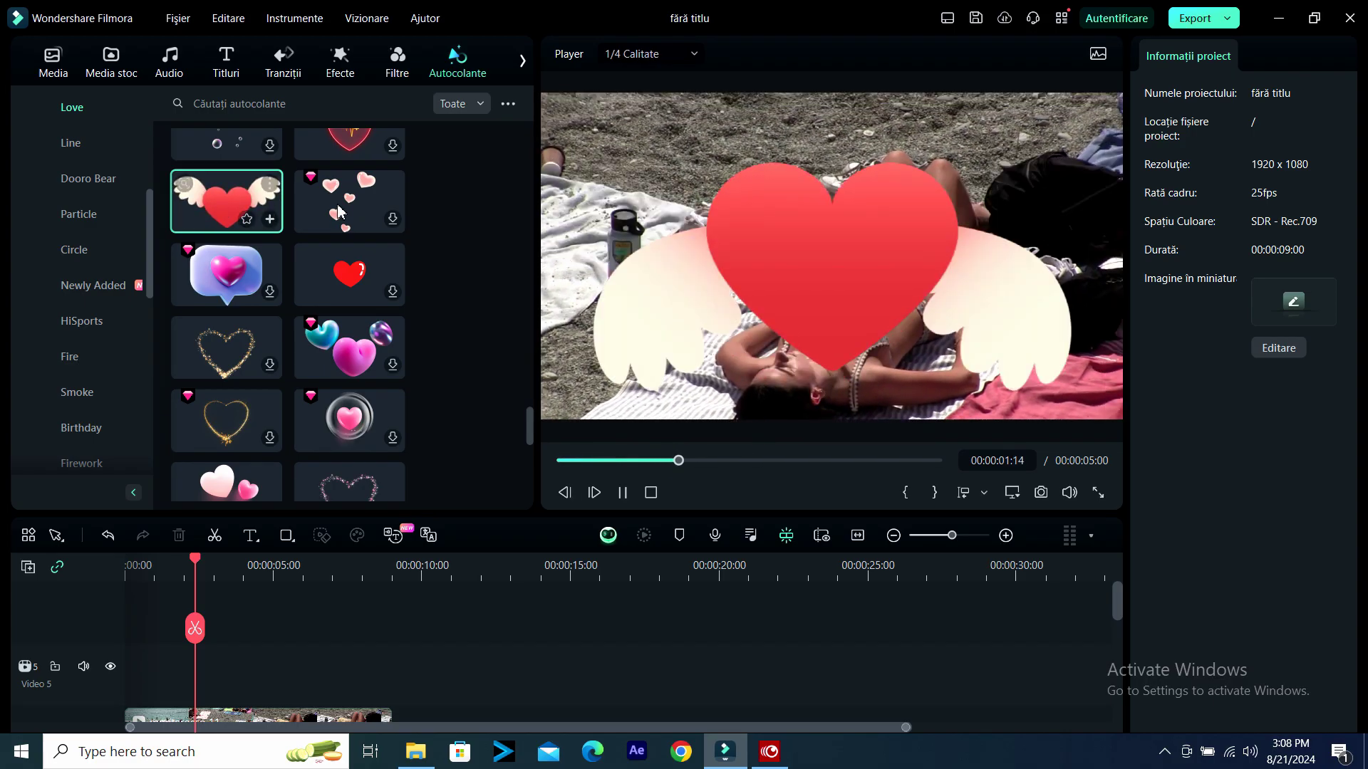
scroll(364, 324, "up", 2)
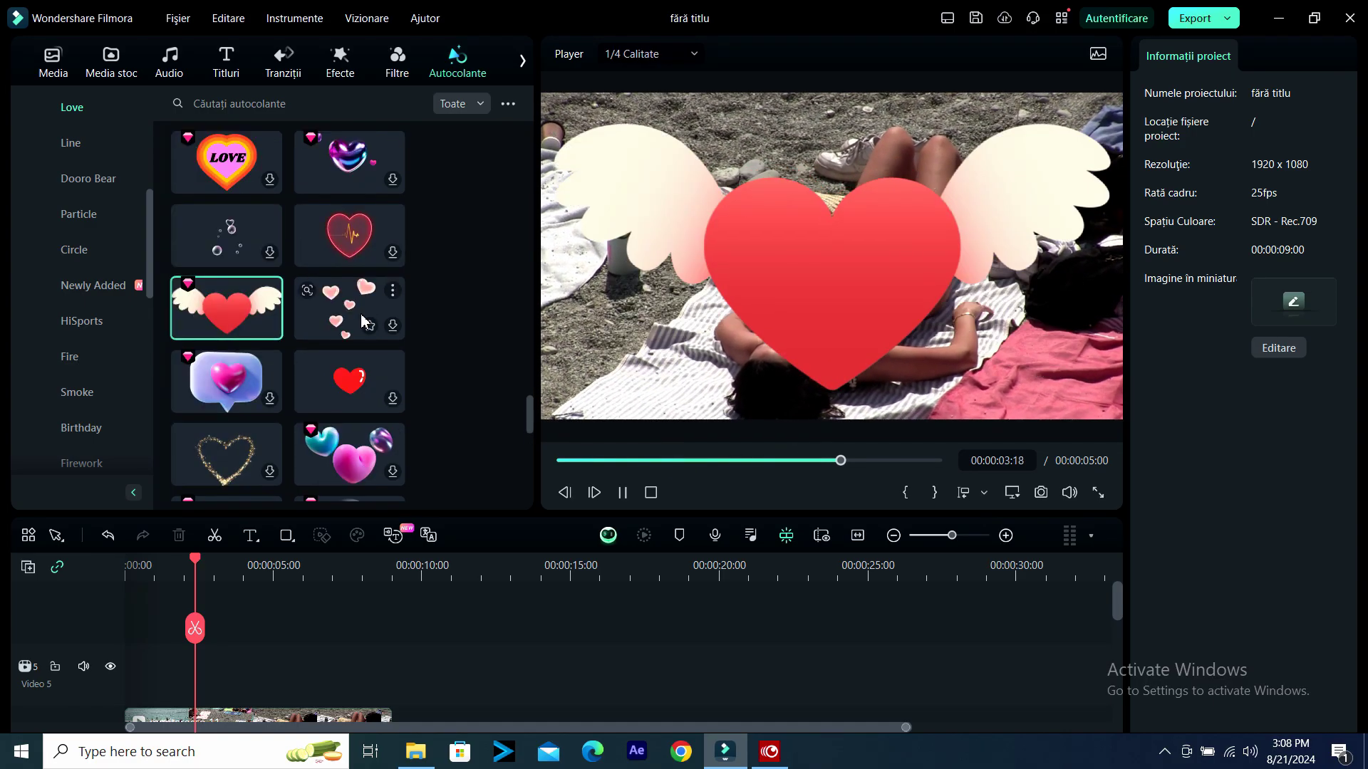
scroll(360, 322, "down", 2)
scroll(360, 324, "down", 3)
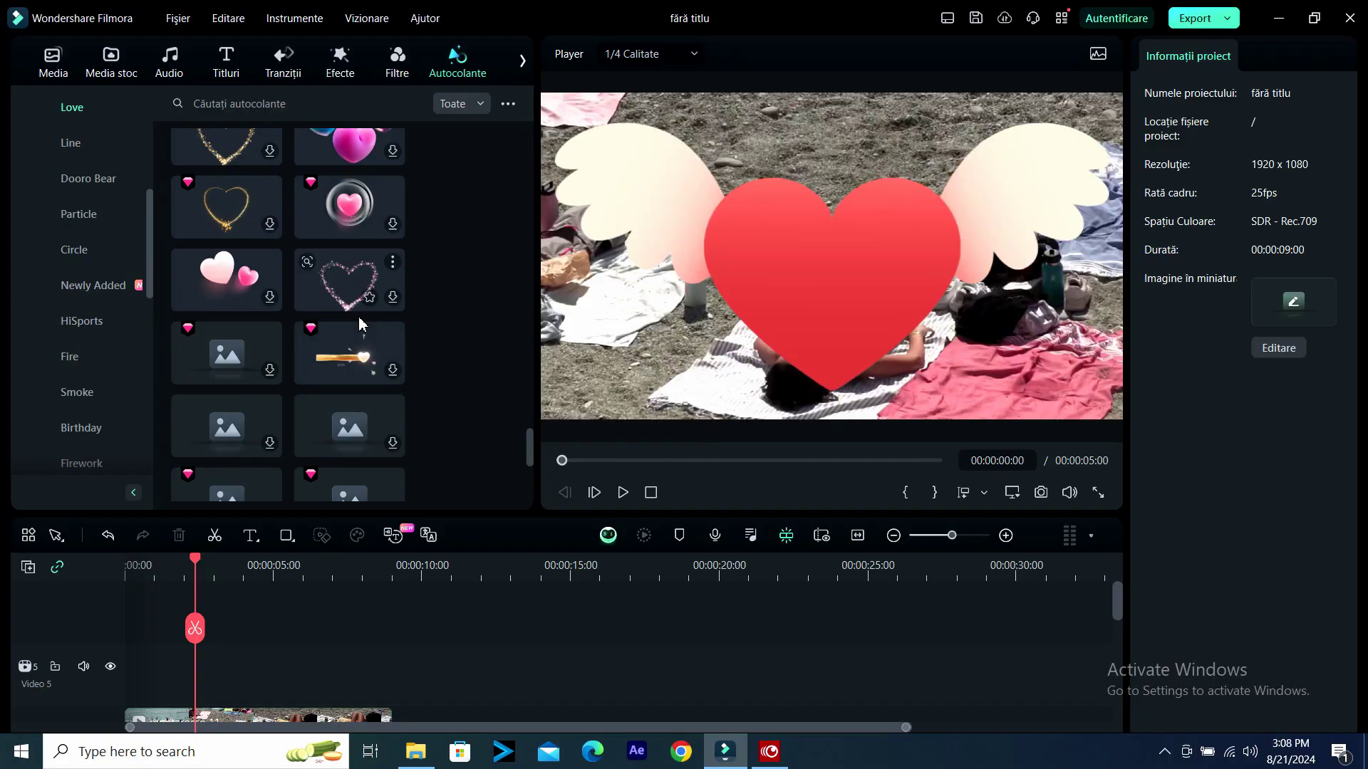
left_click(347, 278)
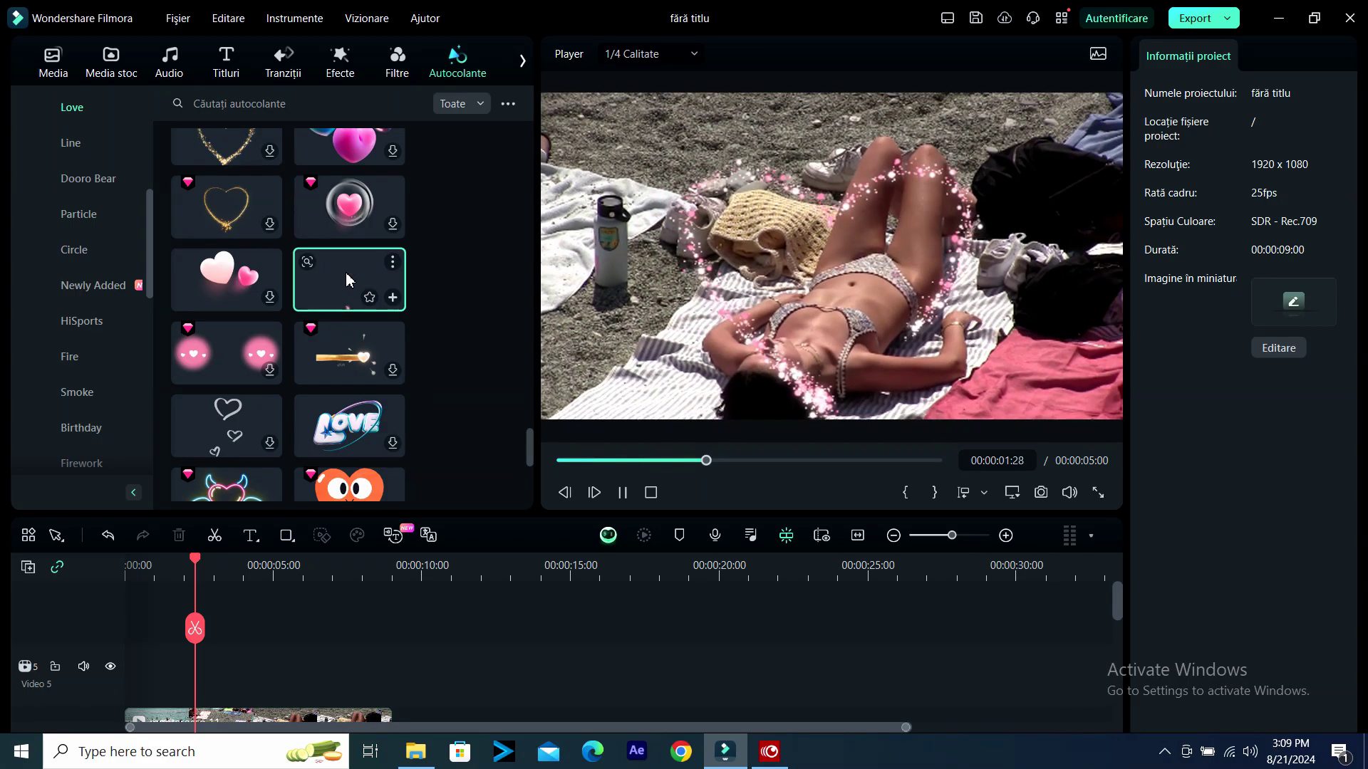
Preview the LOVE lettering with star, gift boxes and heart speech bubbles stickers.
scroll(358, 267, "down", 2)
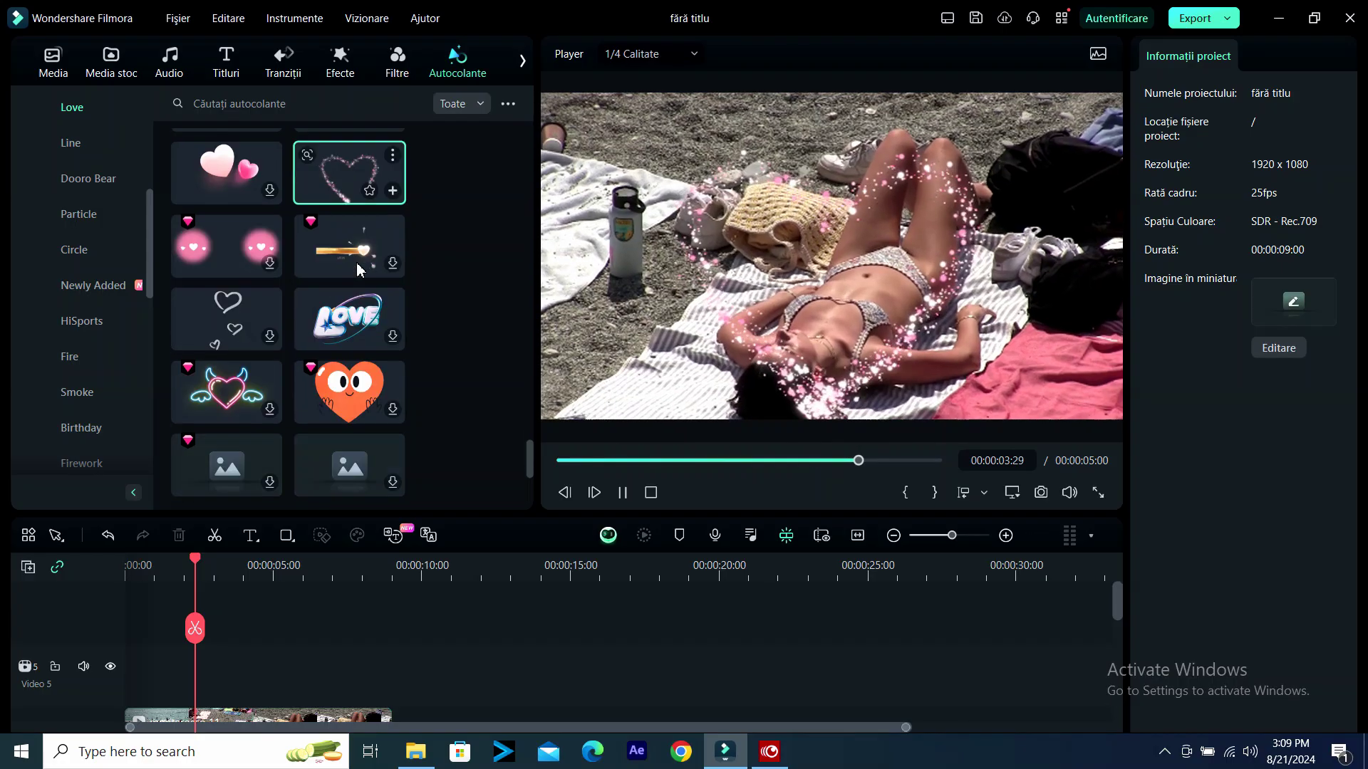
left_click(342, 327)
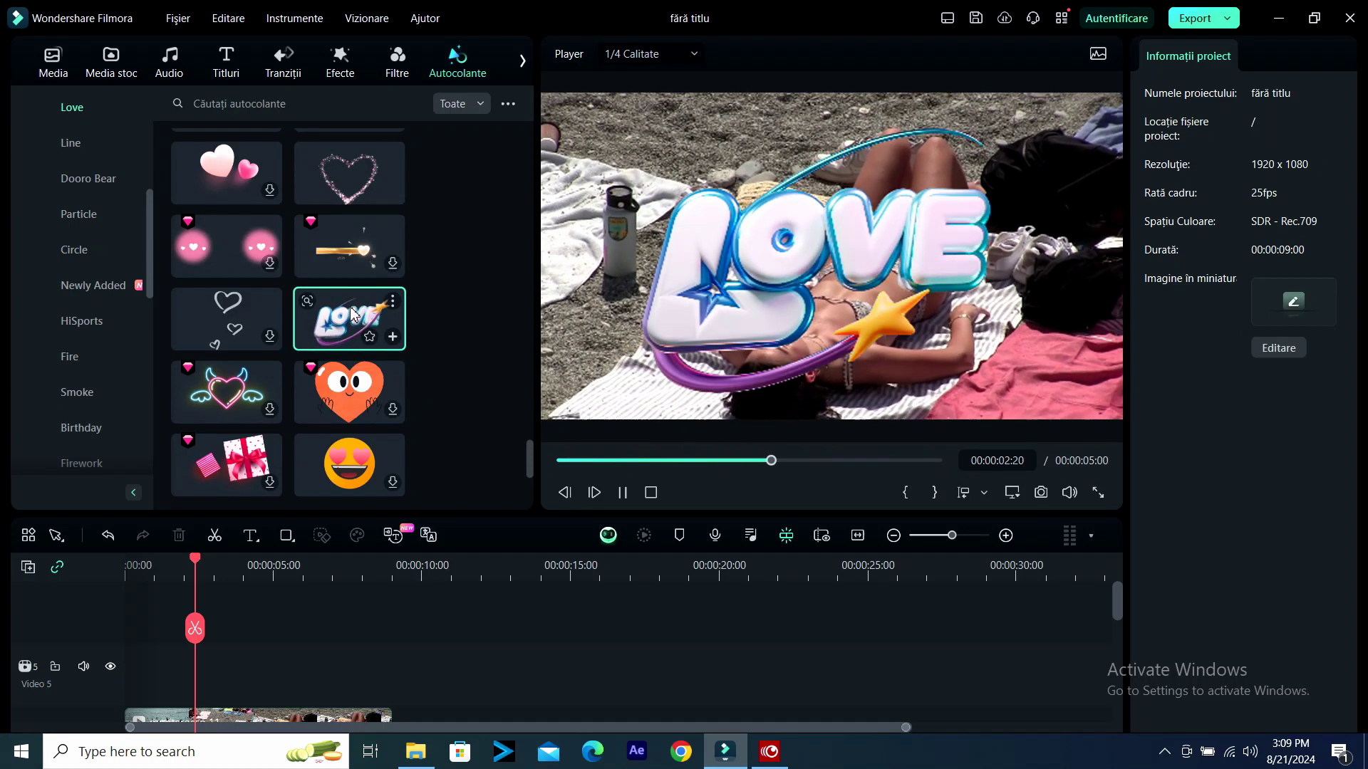
scroll(343, 314, "down", 3)
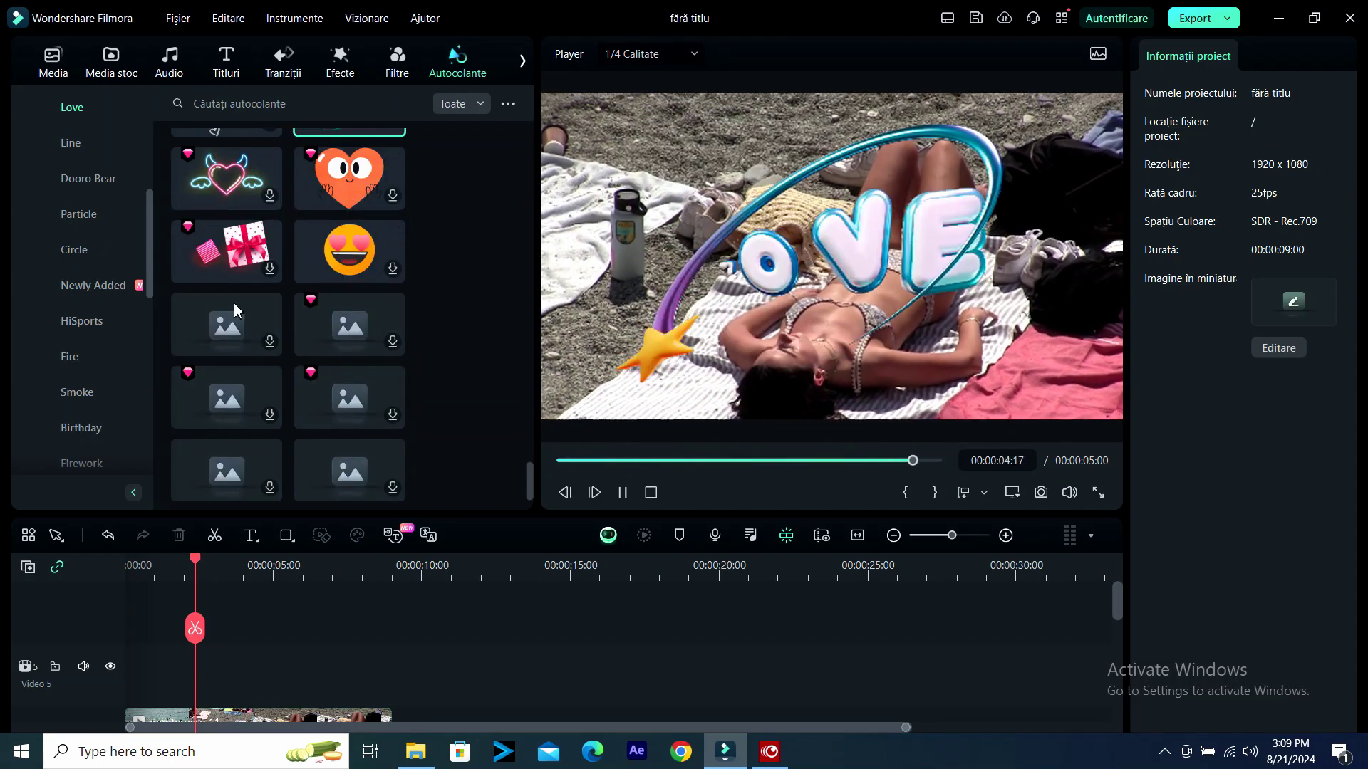
left_click(239, 253)
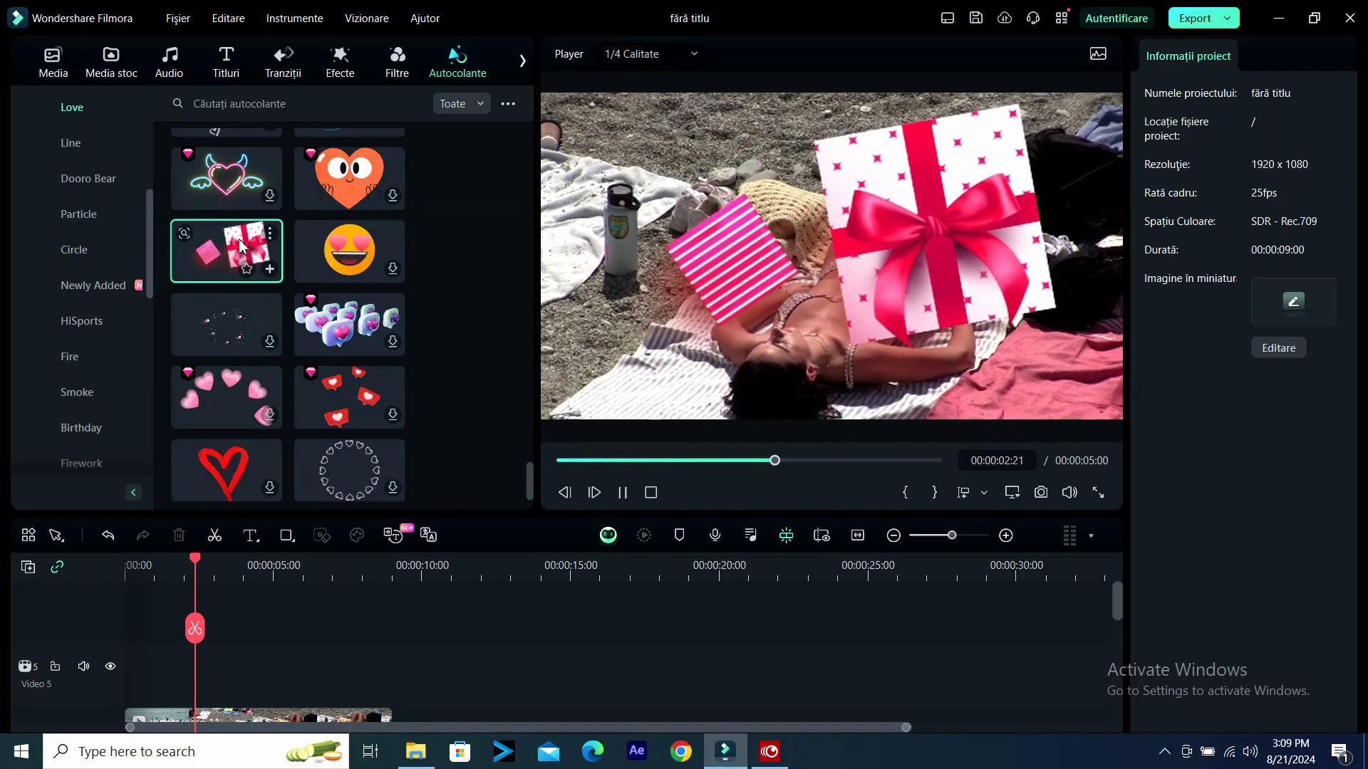
left_click(332, 333)
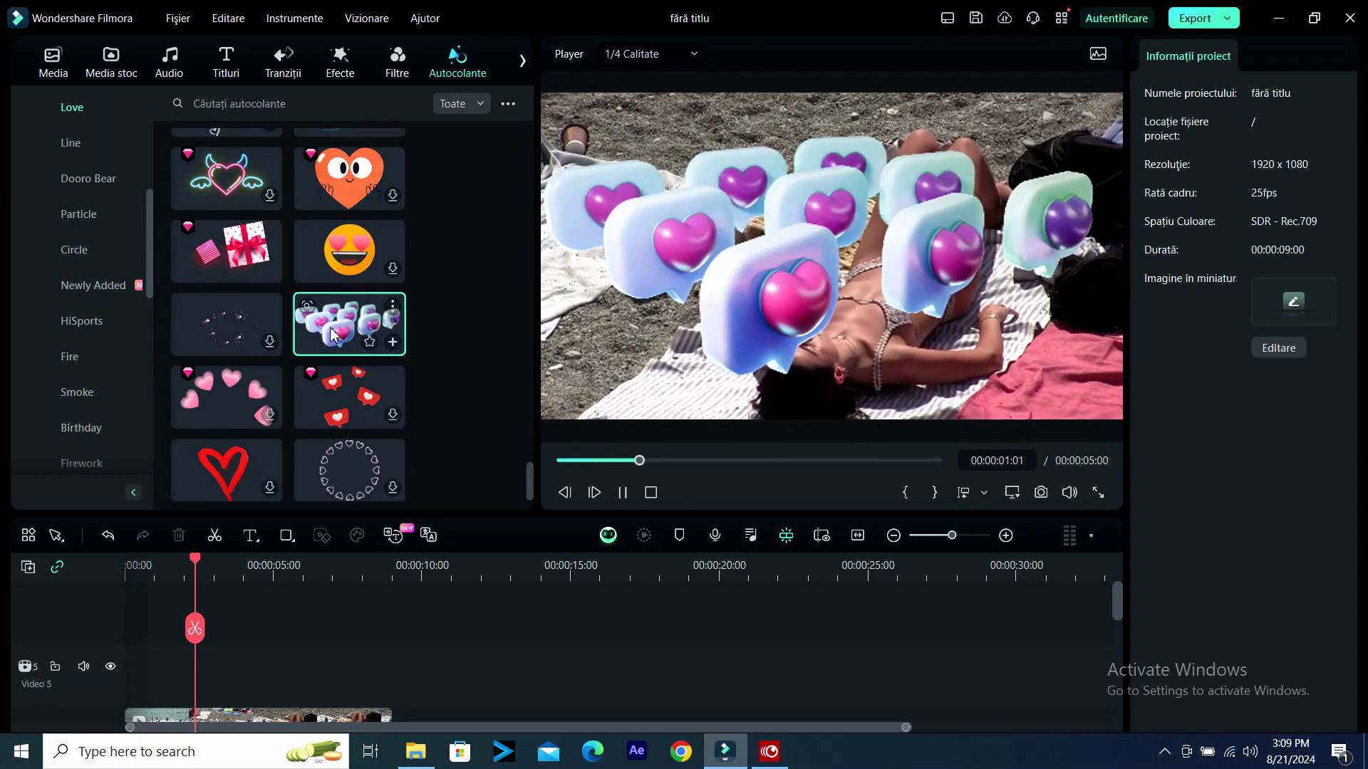
Preview the floating pink hearts, circle of hearts and clothesline "I love U" stickers.
scroll(340, 320, "down", 2)
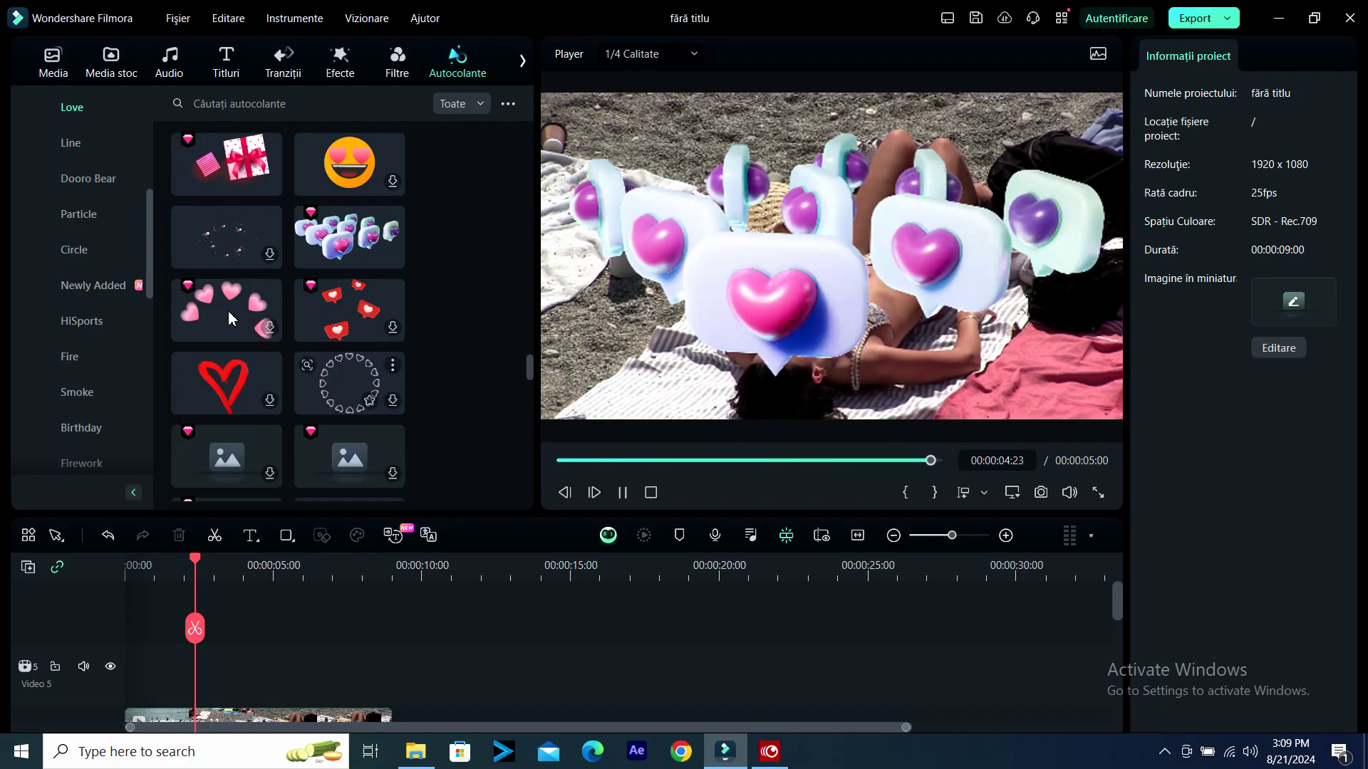
left_click(226, 294)
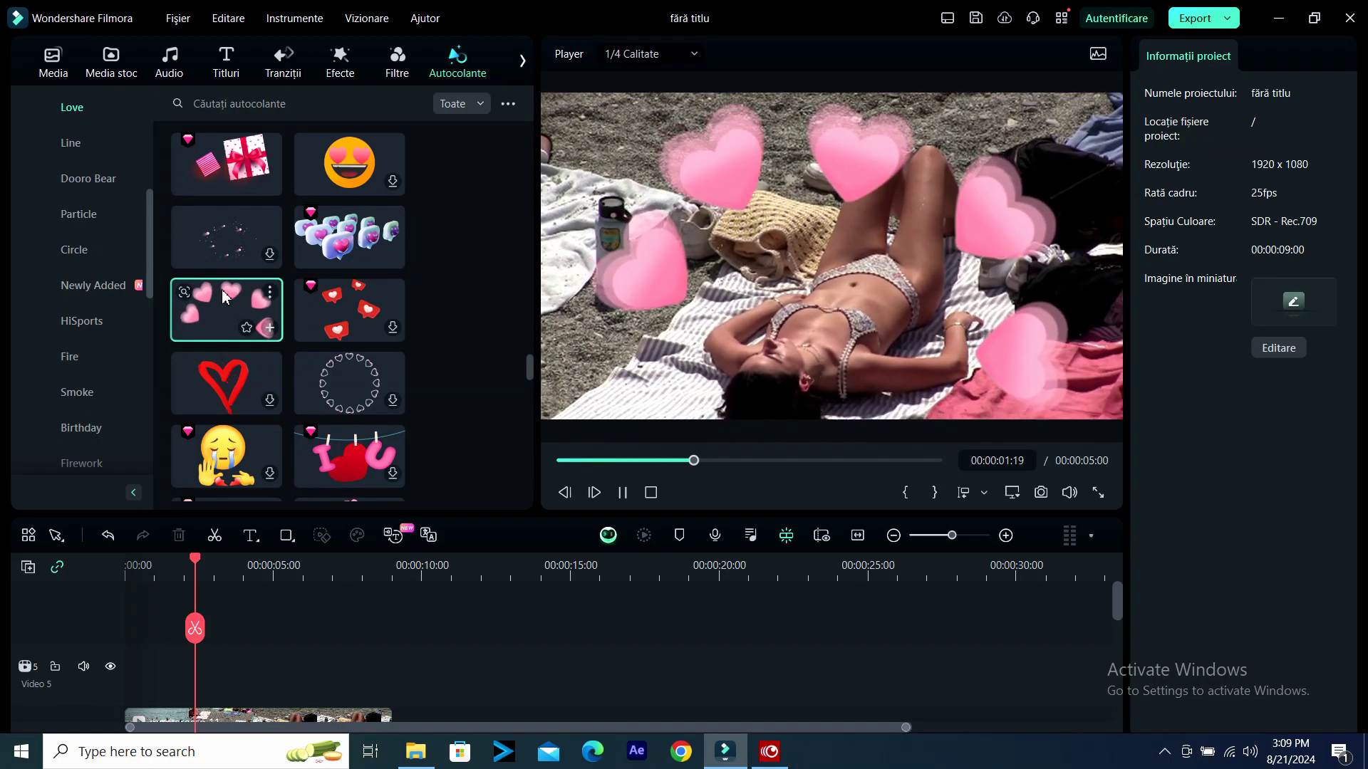
left_click(339, 393)
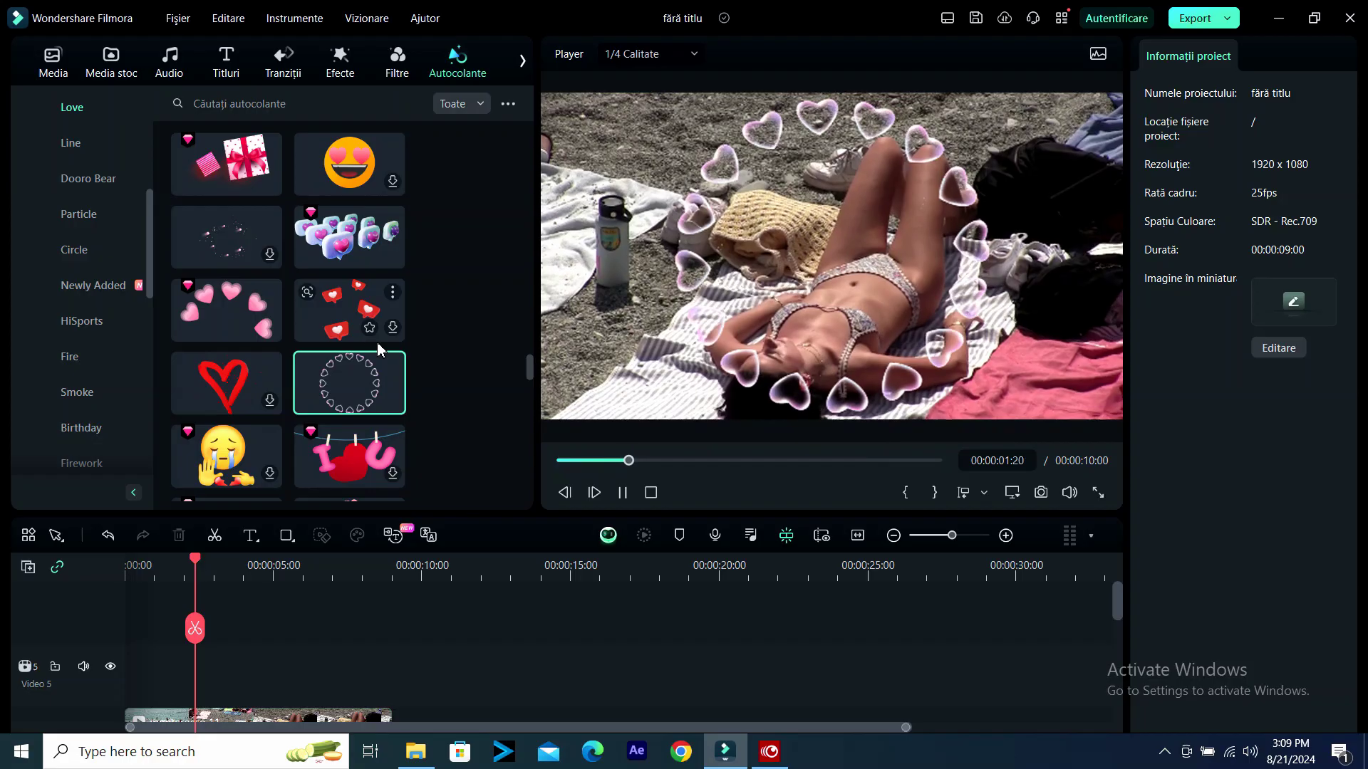
scroll(369, 313, "down", 3)
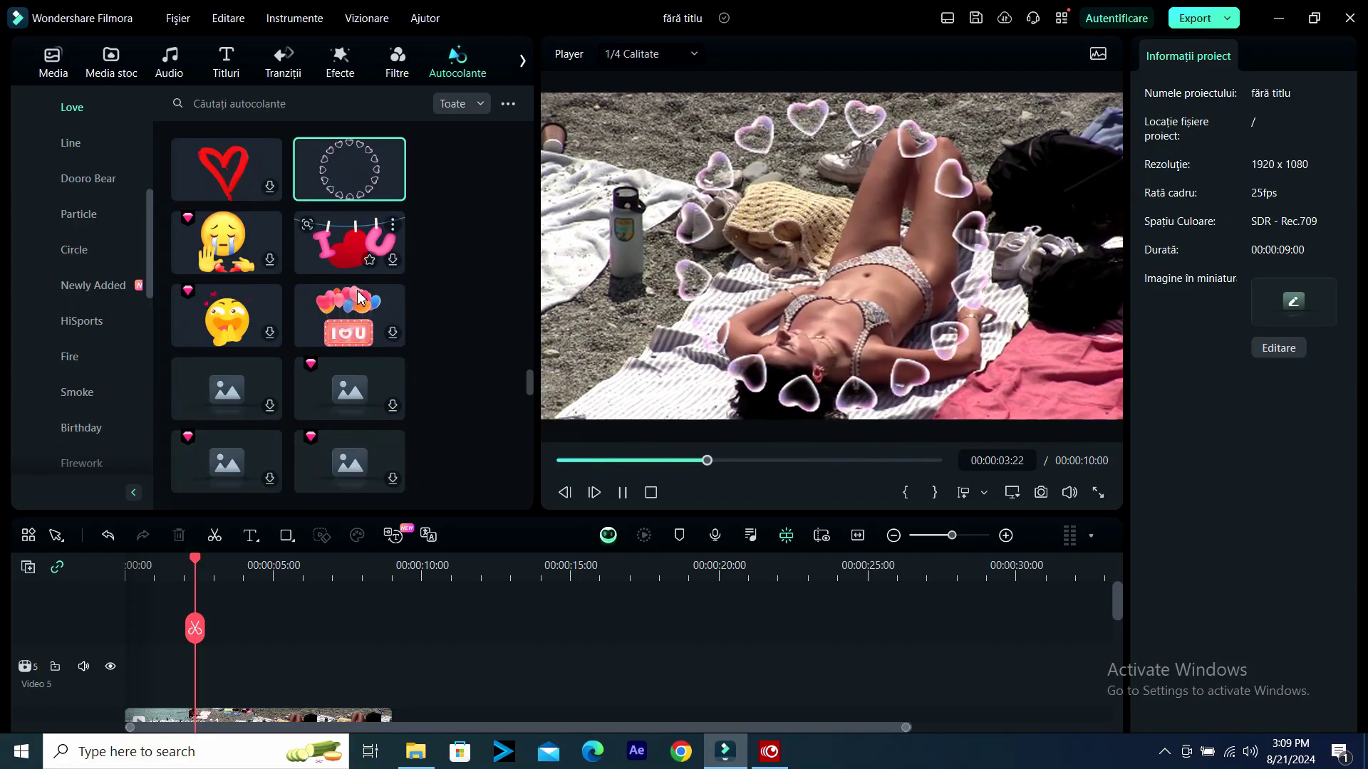
left_click(340, 250)
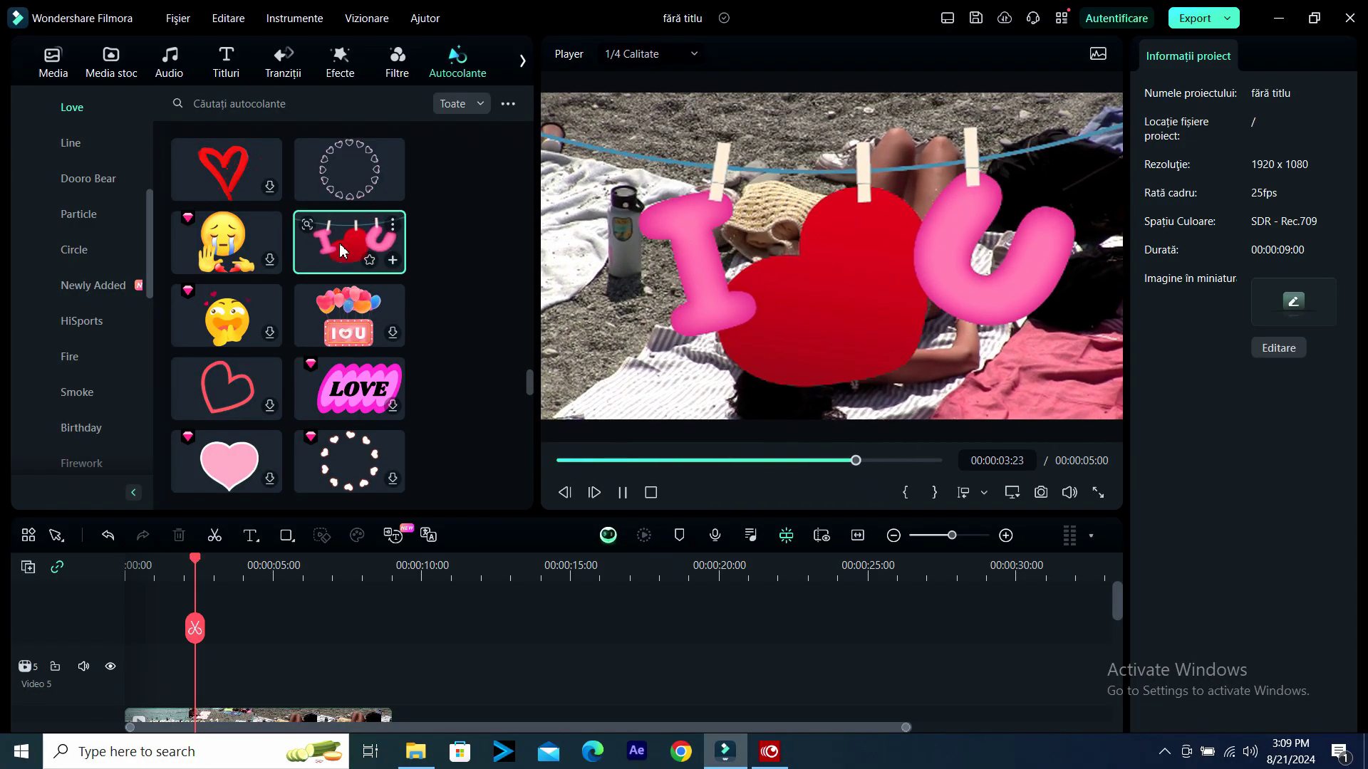
Add the yellow smitten emoji sticker with hearts to the Video 5 track at 00:00:02:09.
scroll(354, 240, "down", 3)
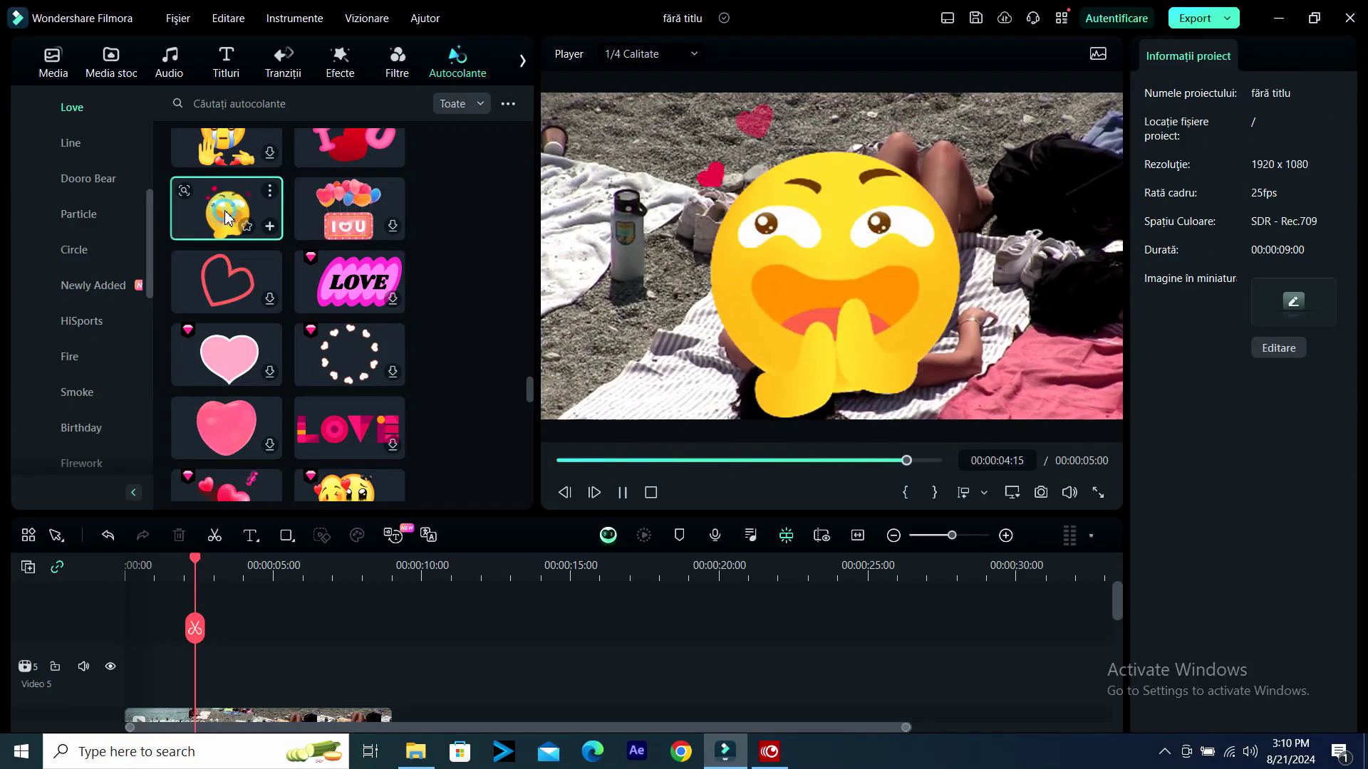
left_click_drag(225, 216, 198, 666)
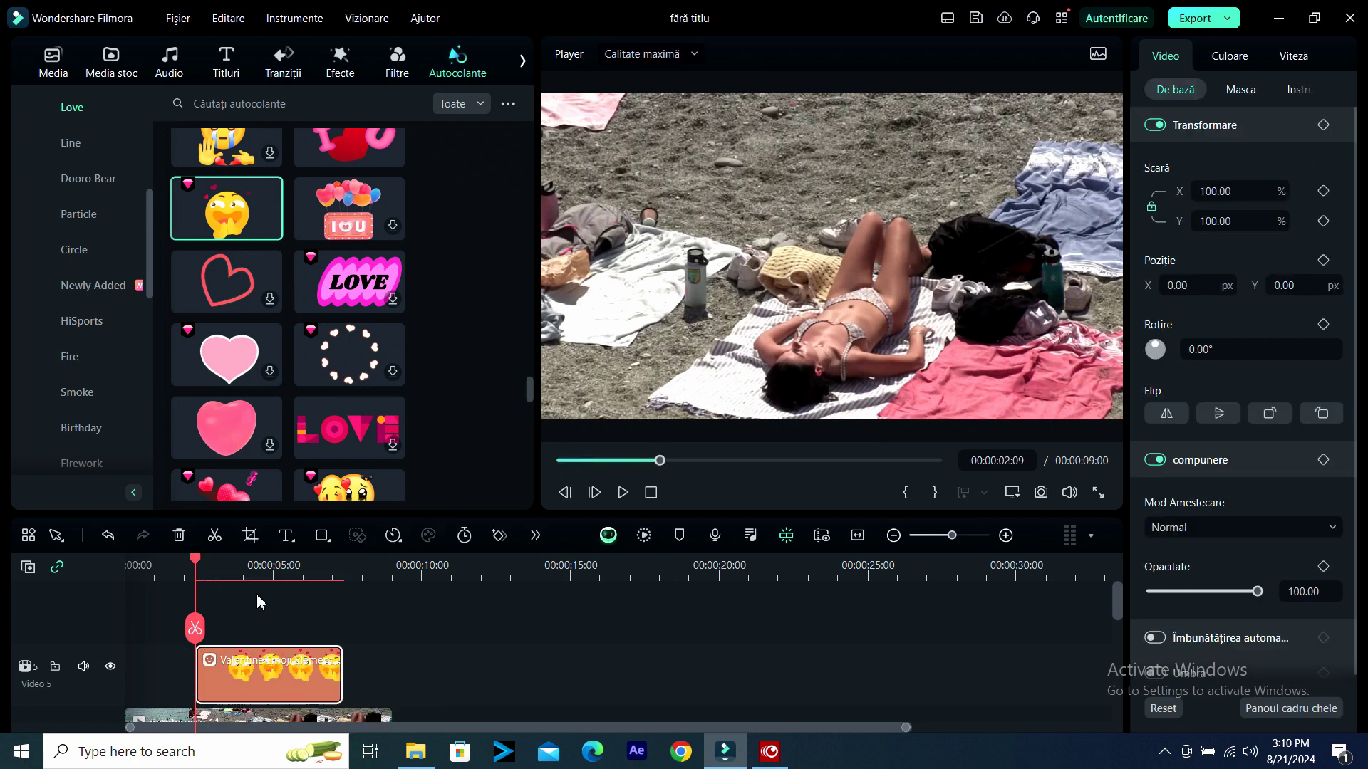
Shrink the emoji sticker to about 74%, move it to about X -529, Y 240, and return the playhead to the start.
left_click(225, 566)
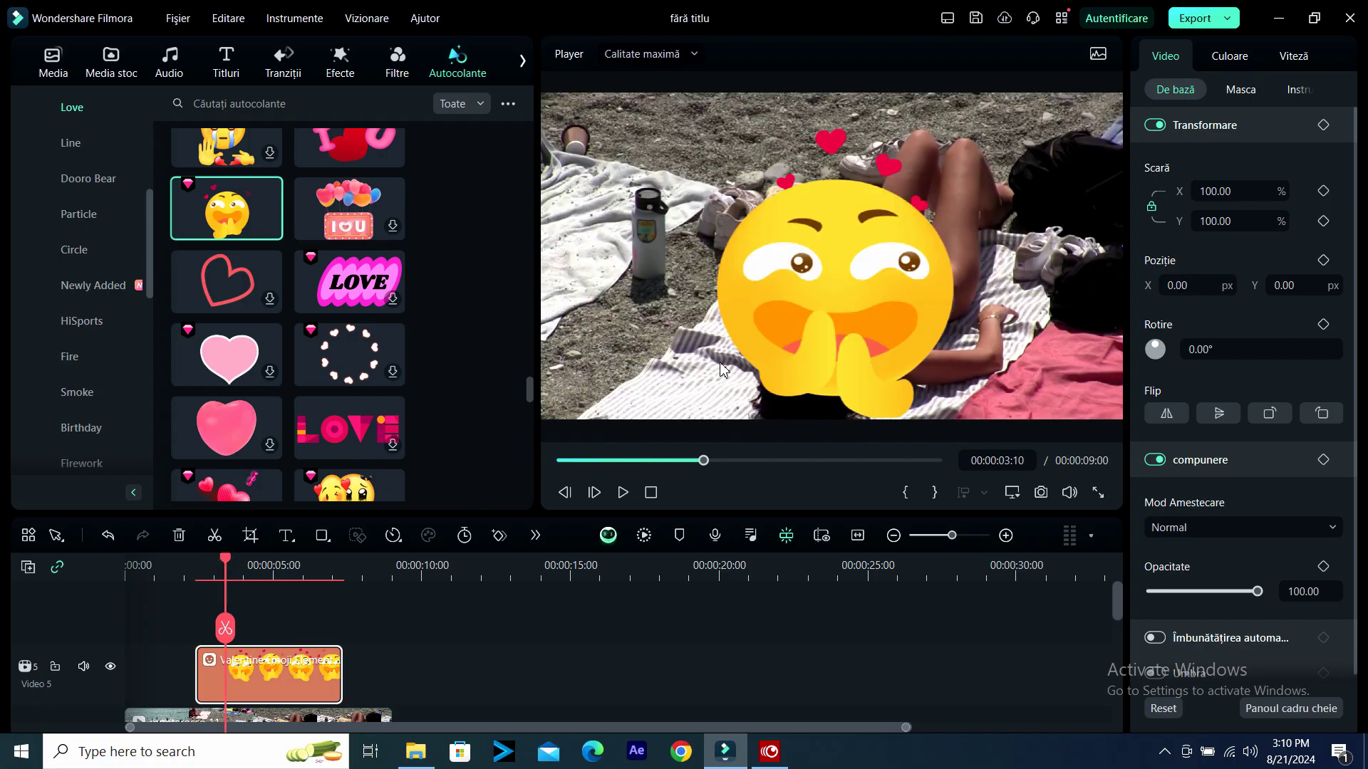
left_click(850, 285)
left_click_drag(971, 425, 899, 278)
left_click_drag(827, 249, 688, 212)
left_click_drag(226, 565, 126, 565)
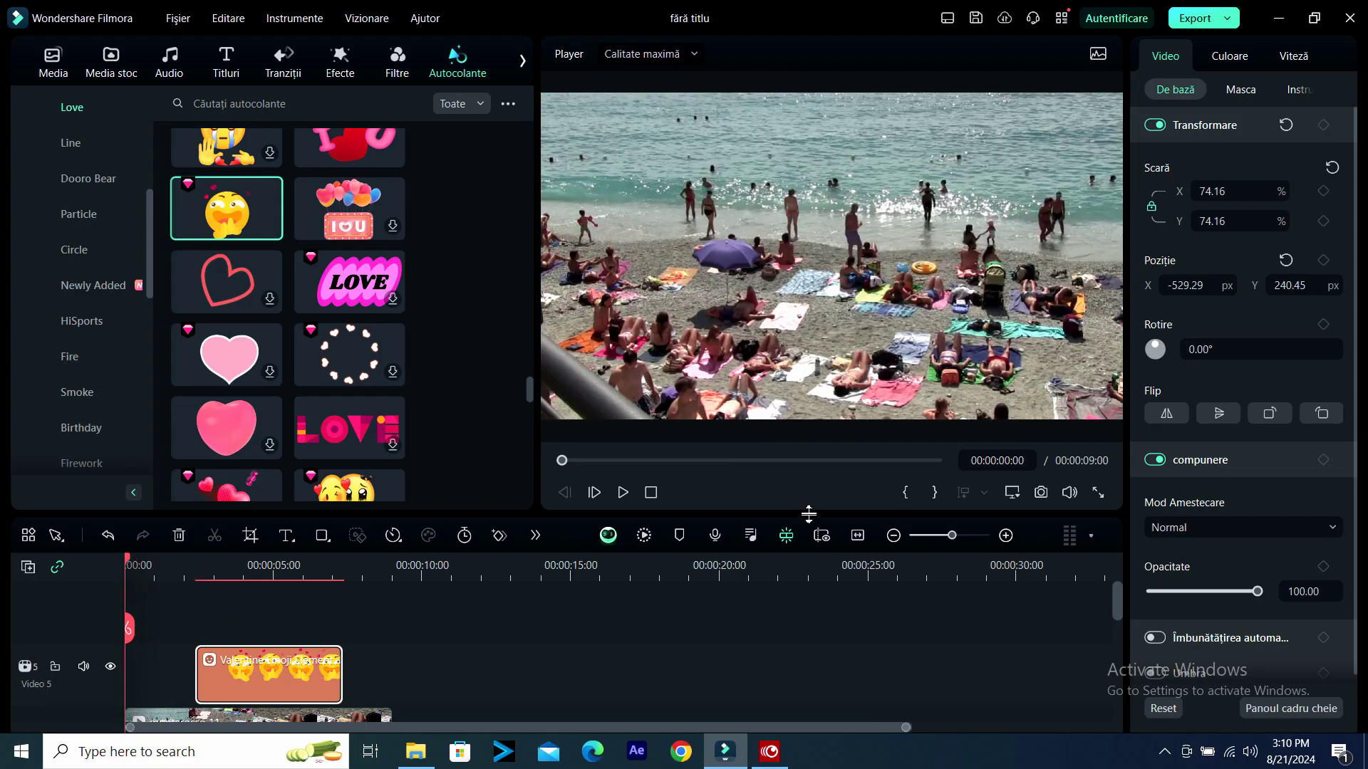
Play the beach clip with the smitten emoji sticker to its end and browse further through the Love stickers.
left_click(623, 493)
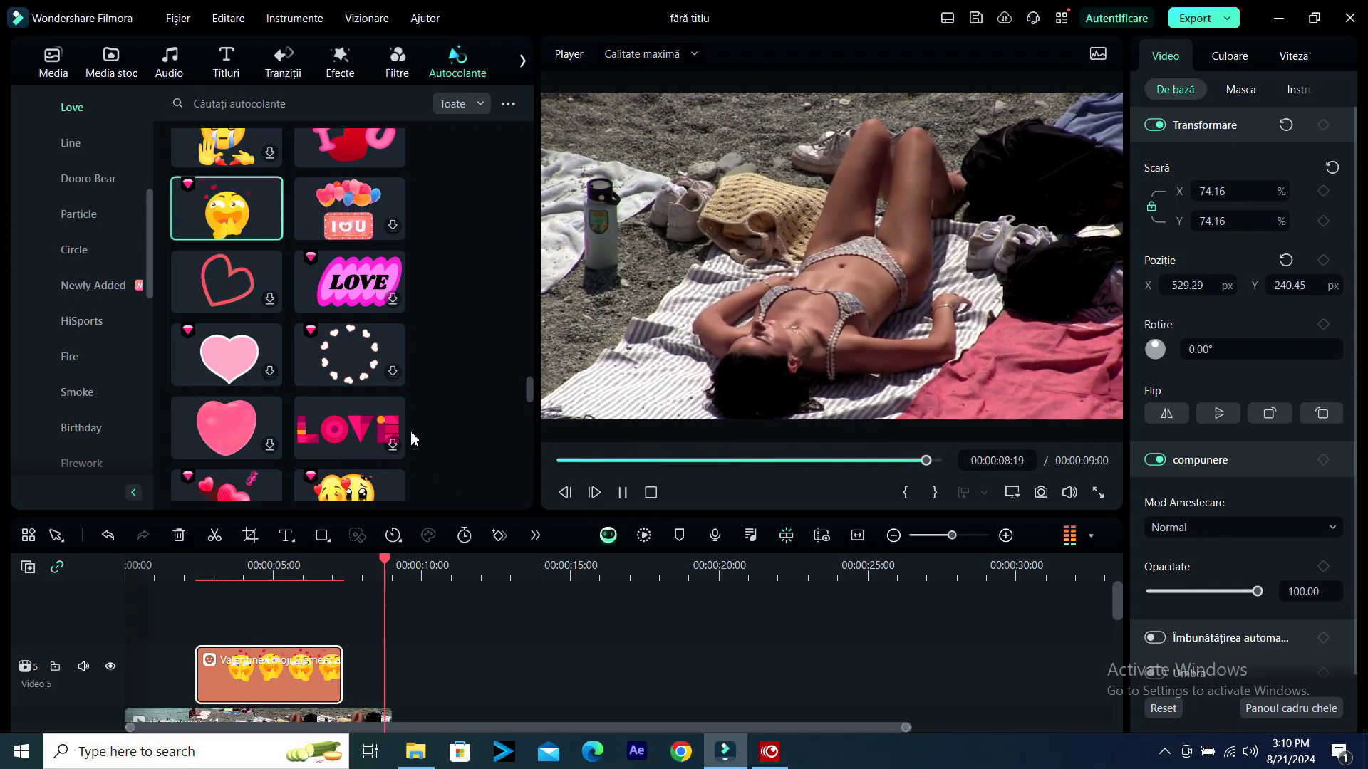
scroll(396, 367, "down", 2)
scroll(397, 367, "down", 2)
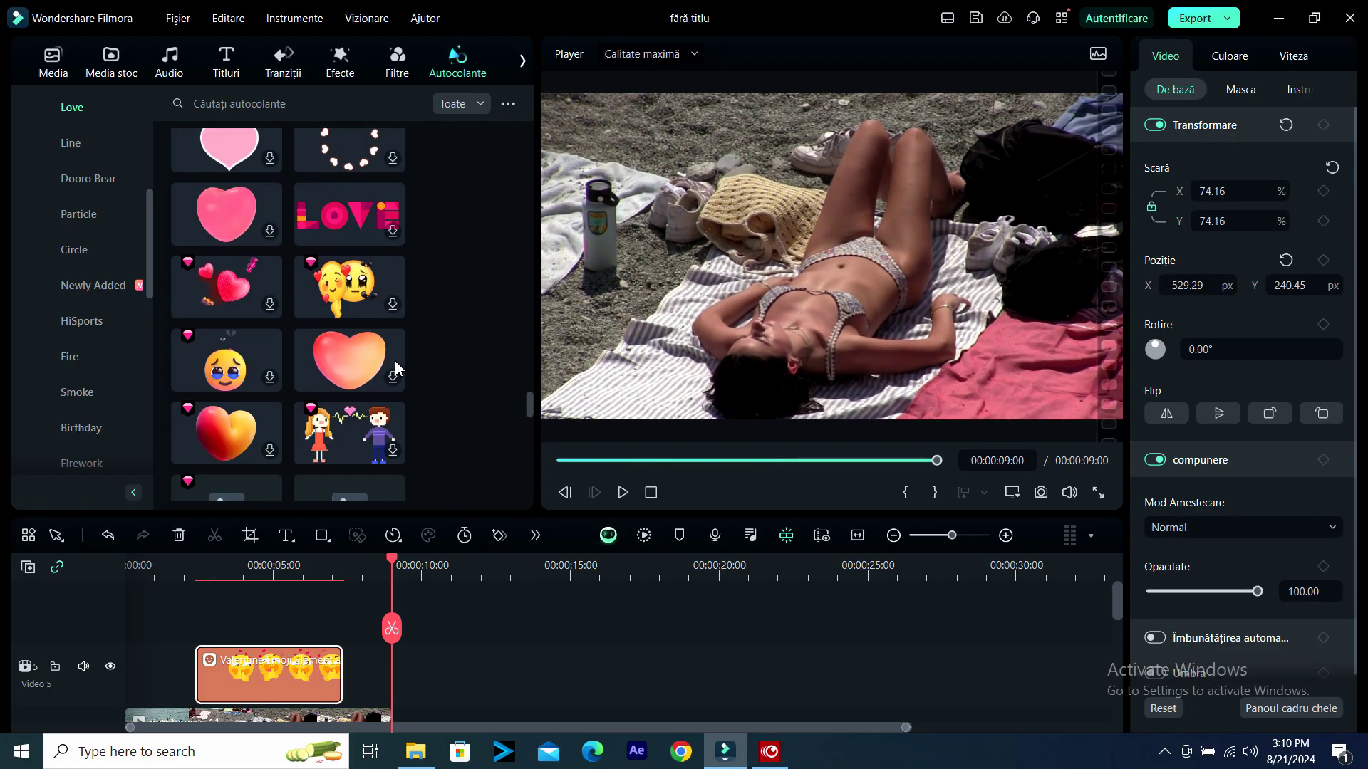
scroll(397, 366, "down", 3)
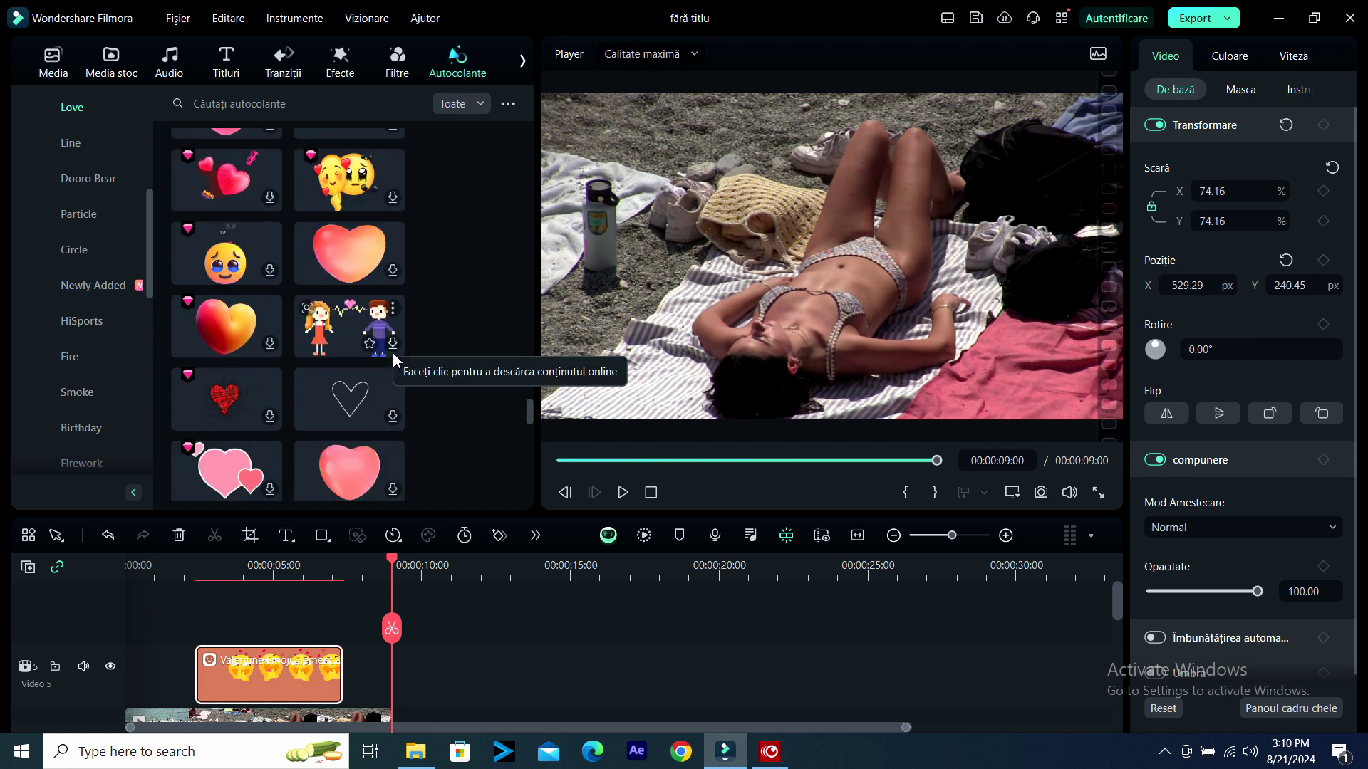
scroll(393, 356, "down", 2)
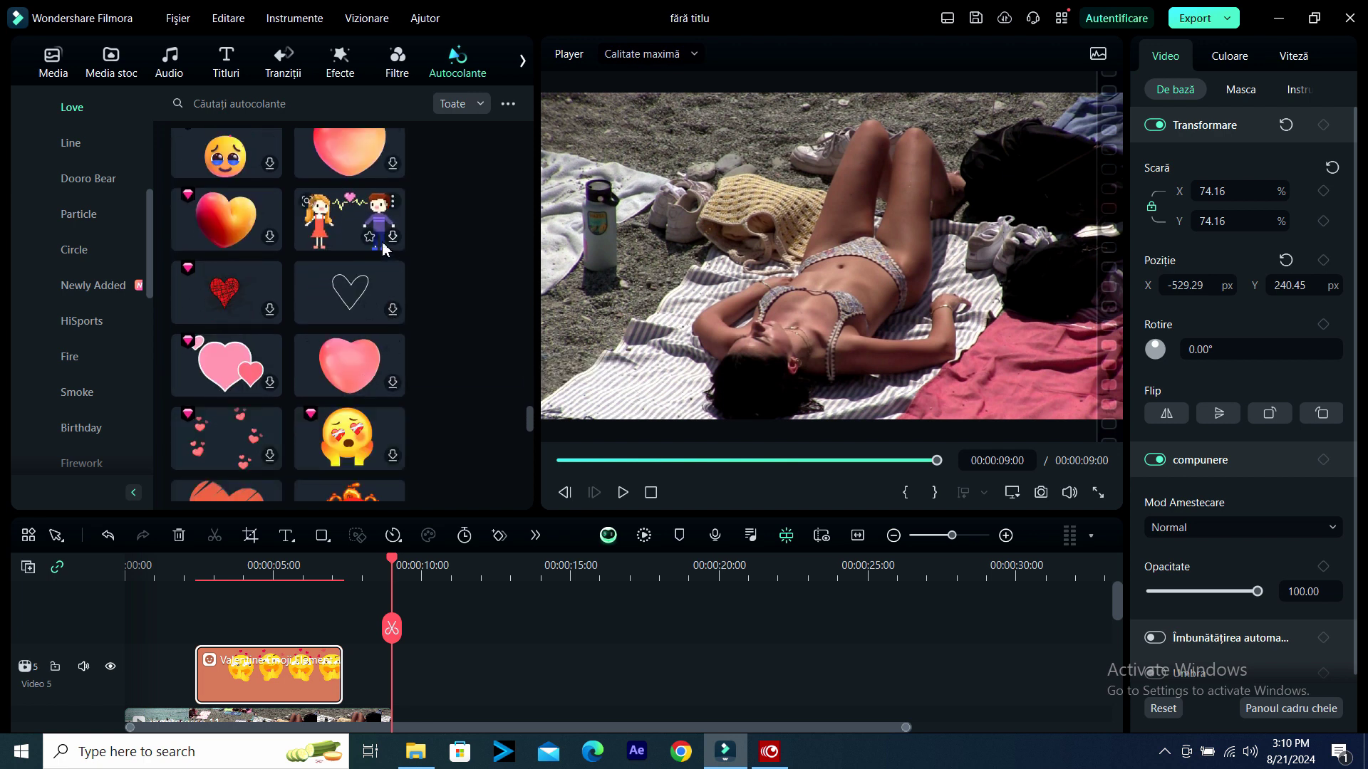
scroll(370, 303, "down", 2)
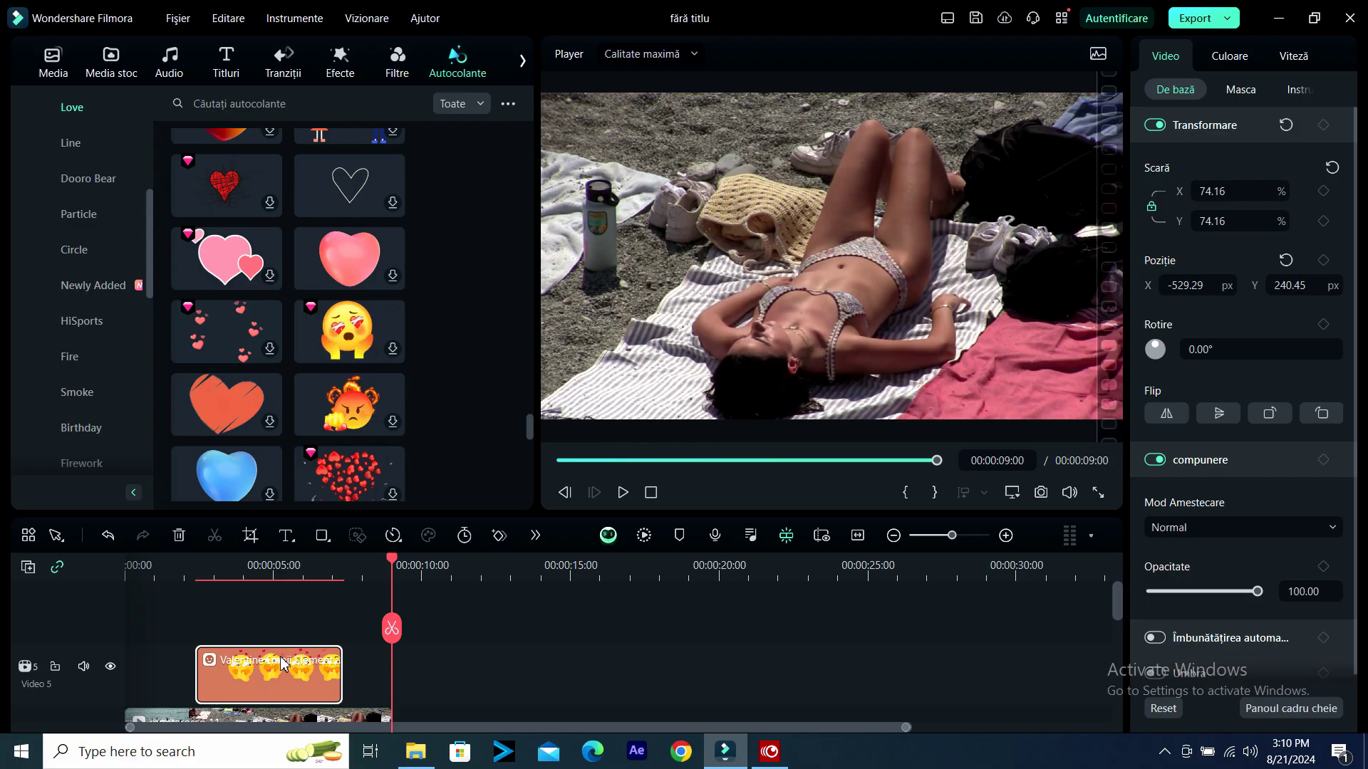
Replace the smitten emoji on the Video 5 track with the emoji with bandaged heart eyes, starting at 00:00:02:09.
left_click(214, 18)
left_click(238, 106)
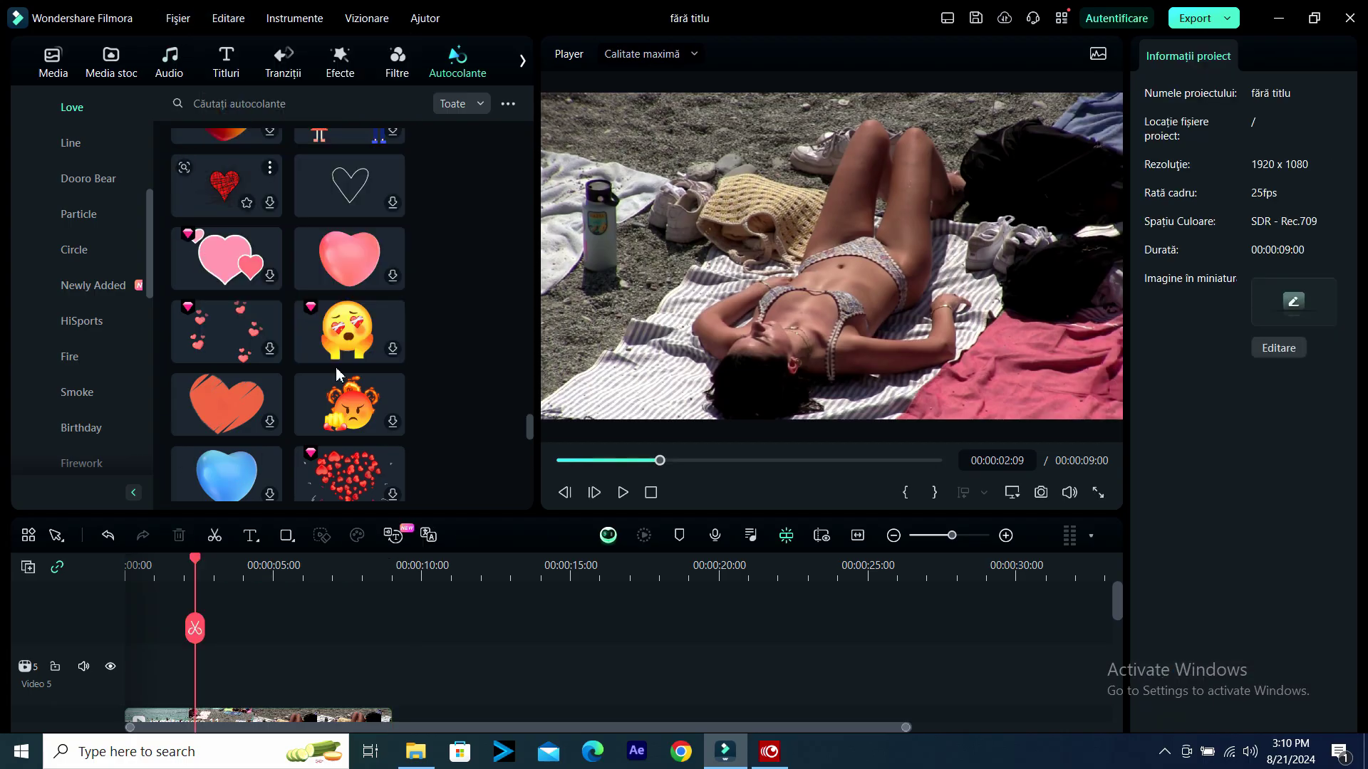
left_click_drag(338, 348, 212, 685)
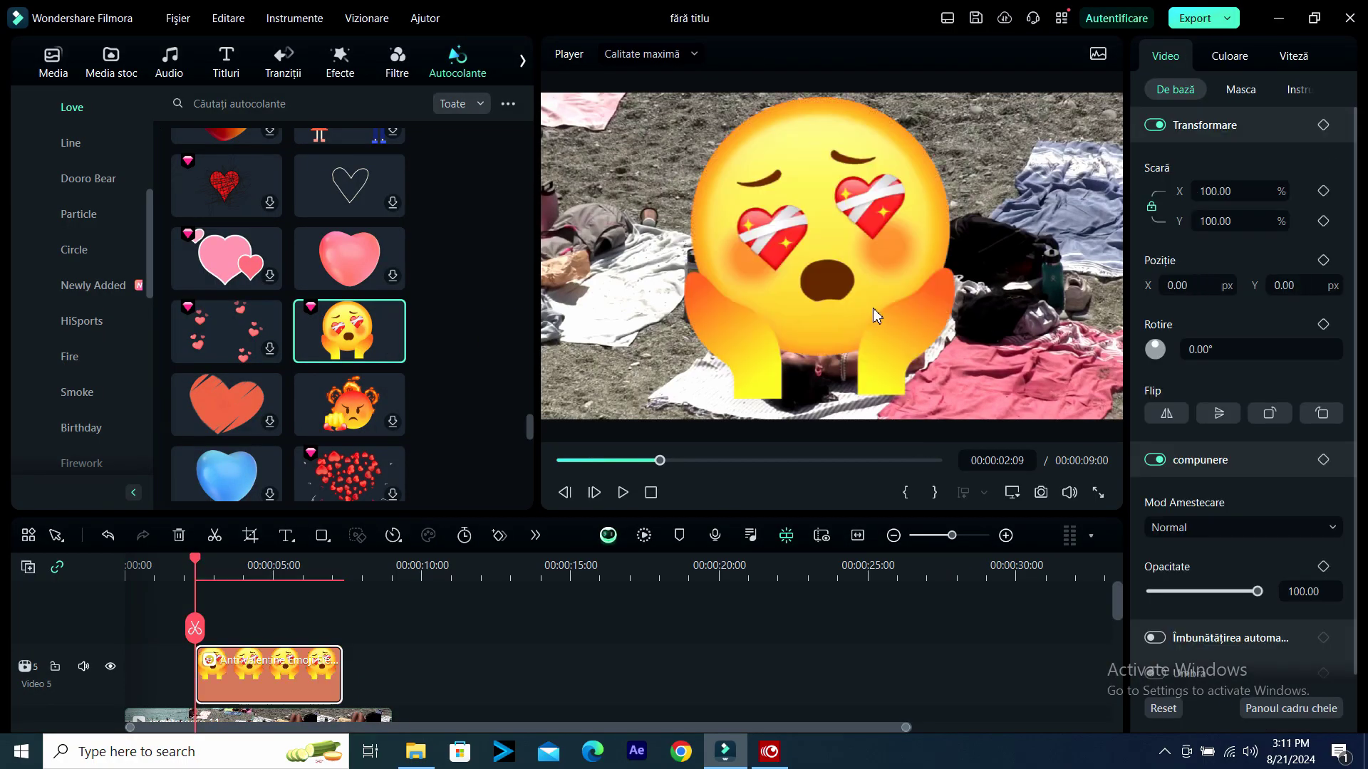
Shrink the heart-eyed emoji to about 67%, move it to about X -482, Y 95, and play the clip from 00:00:00:17.
left_click(874, 307)
left_click_drag(996, 422, 890, 317)
left_click_drag(782, 253, 691, 278)
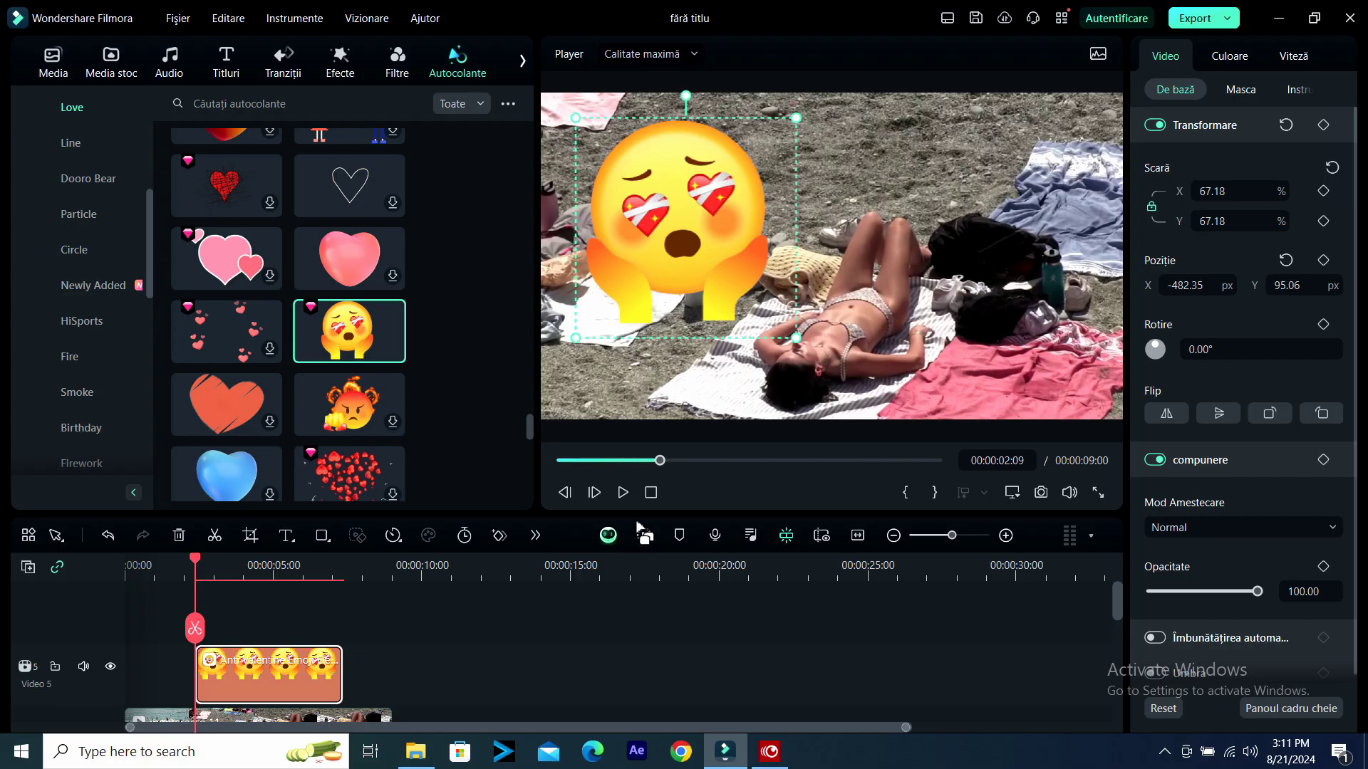
left_click(589, 460)
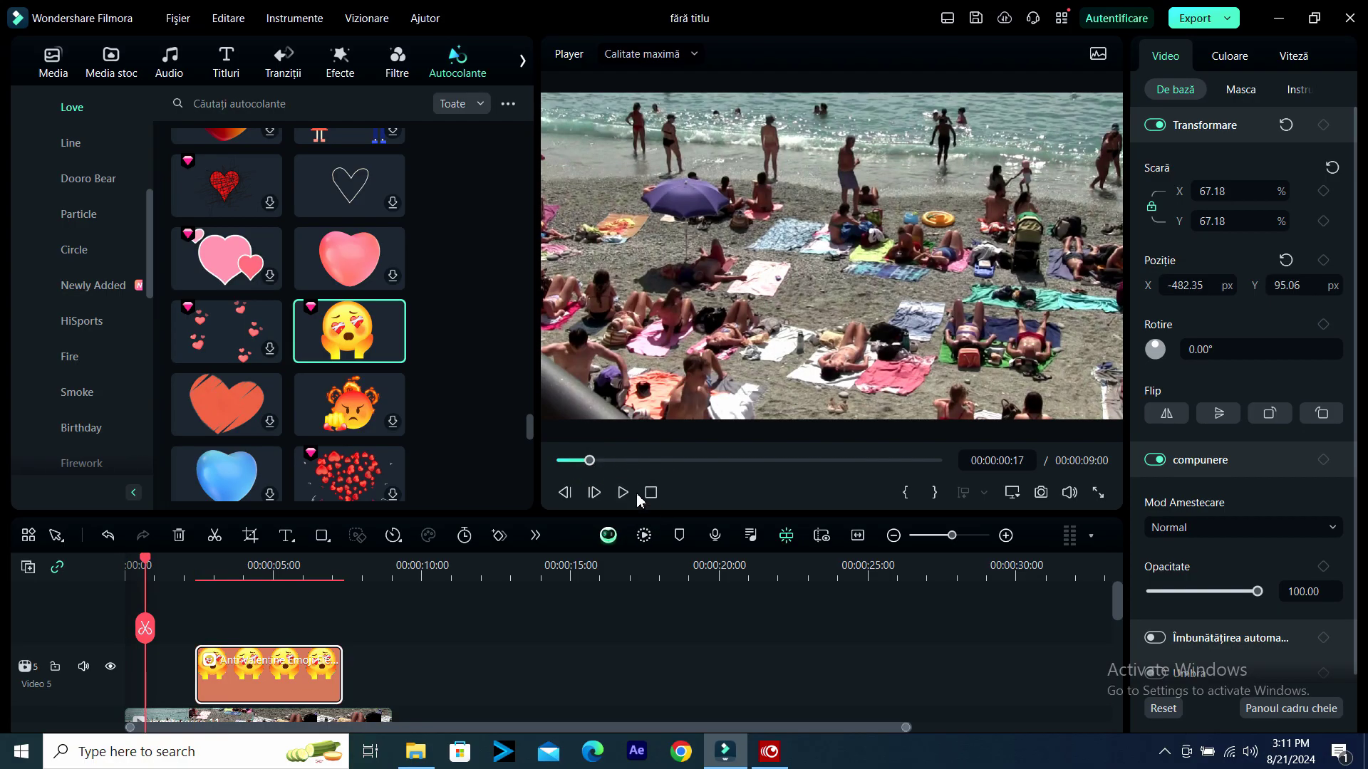
left_click(620, 492)
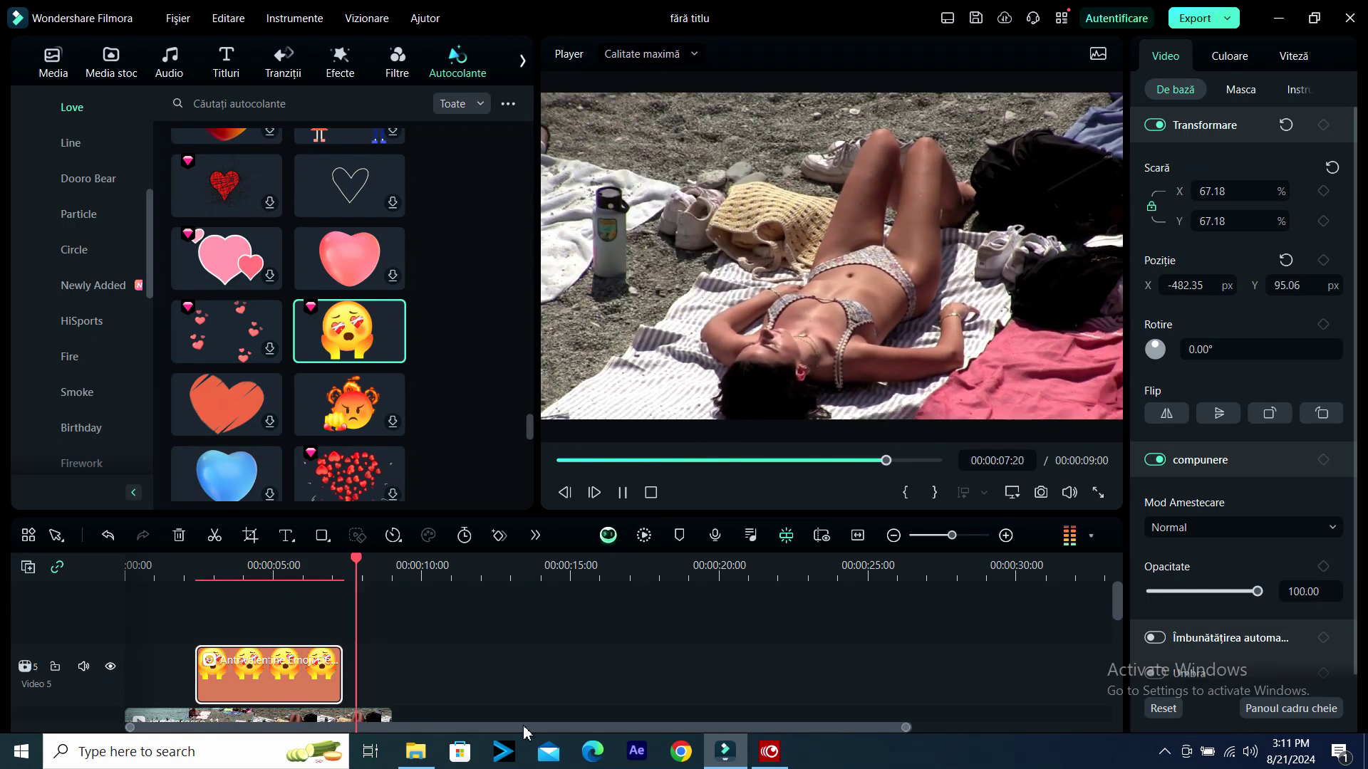
Replace the heart-eyed emoji on the Video 5 track with the winking emoji surrounded by hearts, starting at 00:00:02:09.
scroll(388, 383, "down", 3)
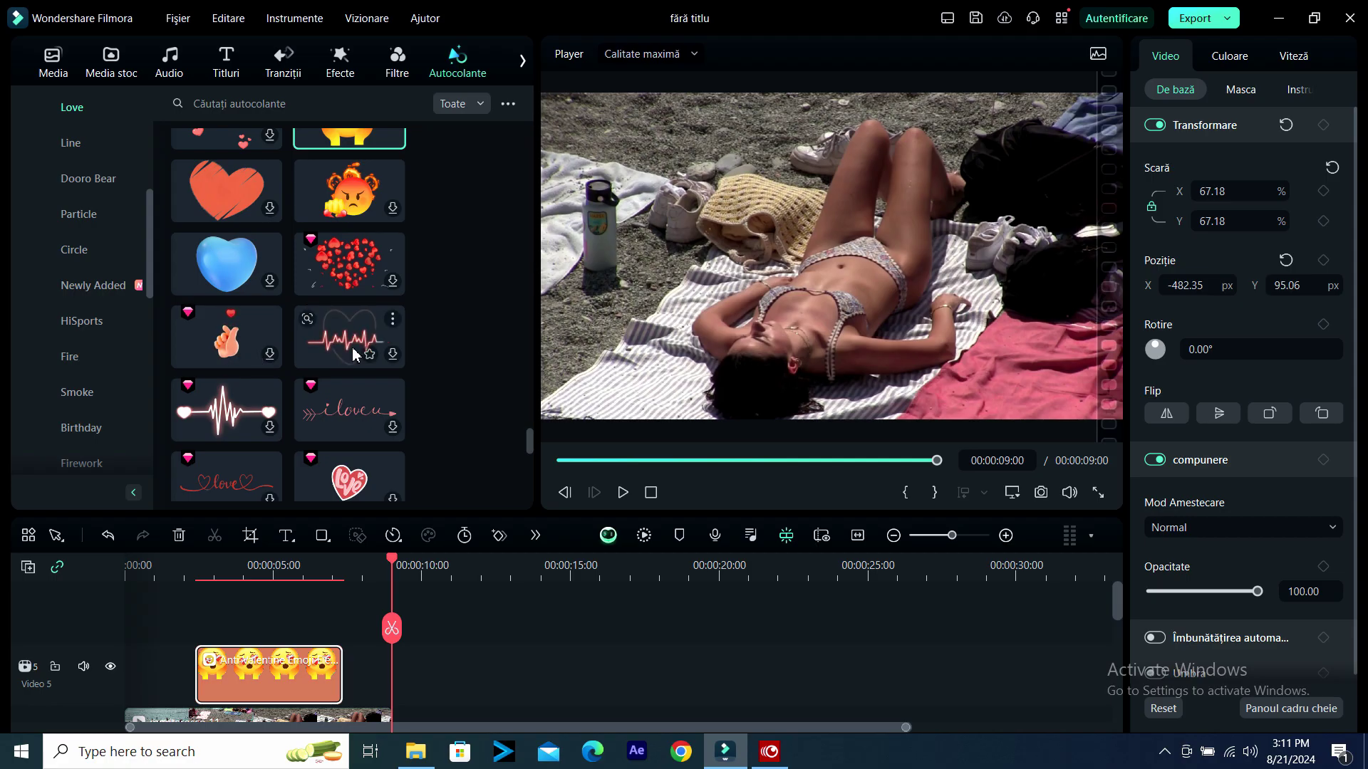
scroll(363, 349, "down", 2)
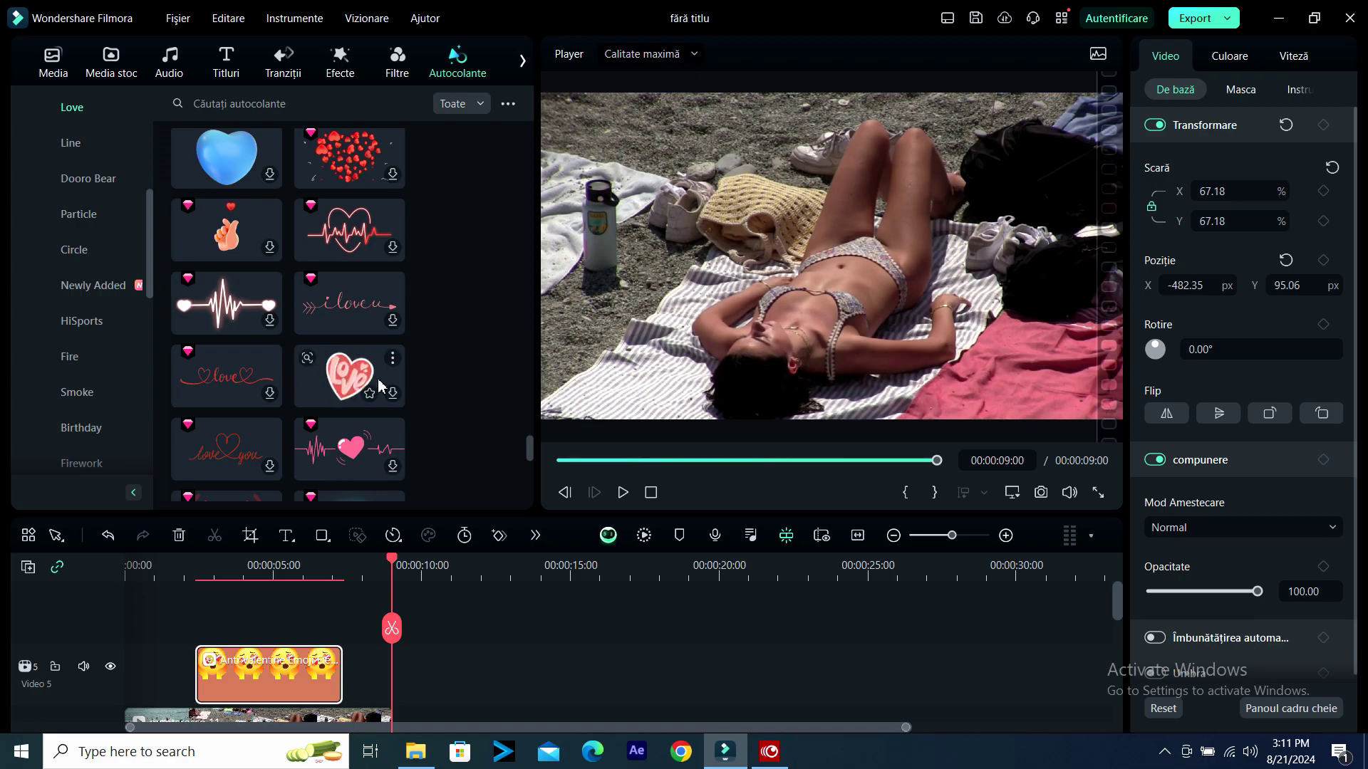
scroll(378, 386, "down", 3)
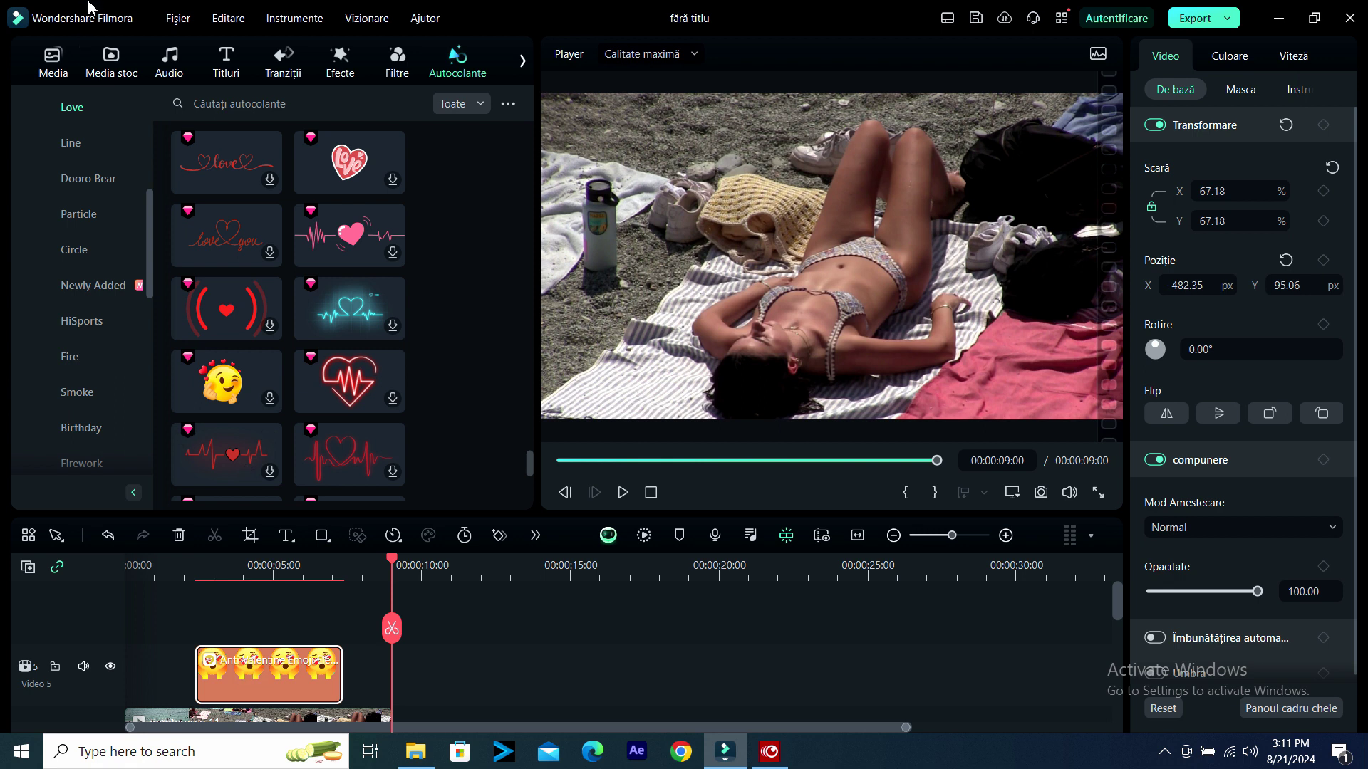
left_click(227, 18)
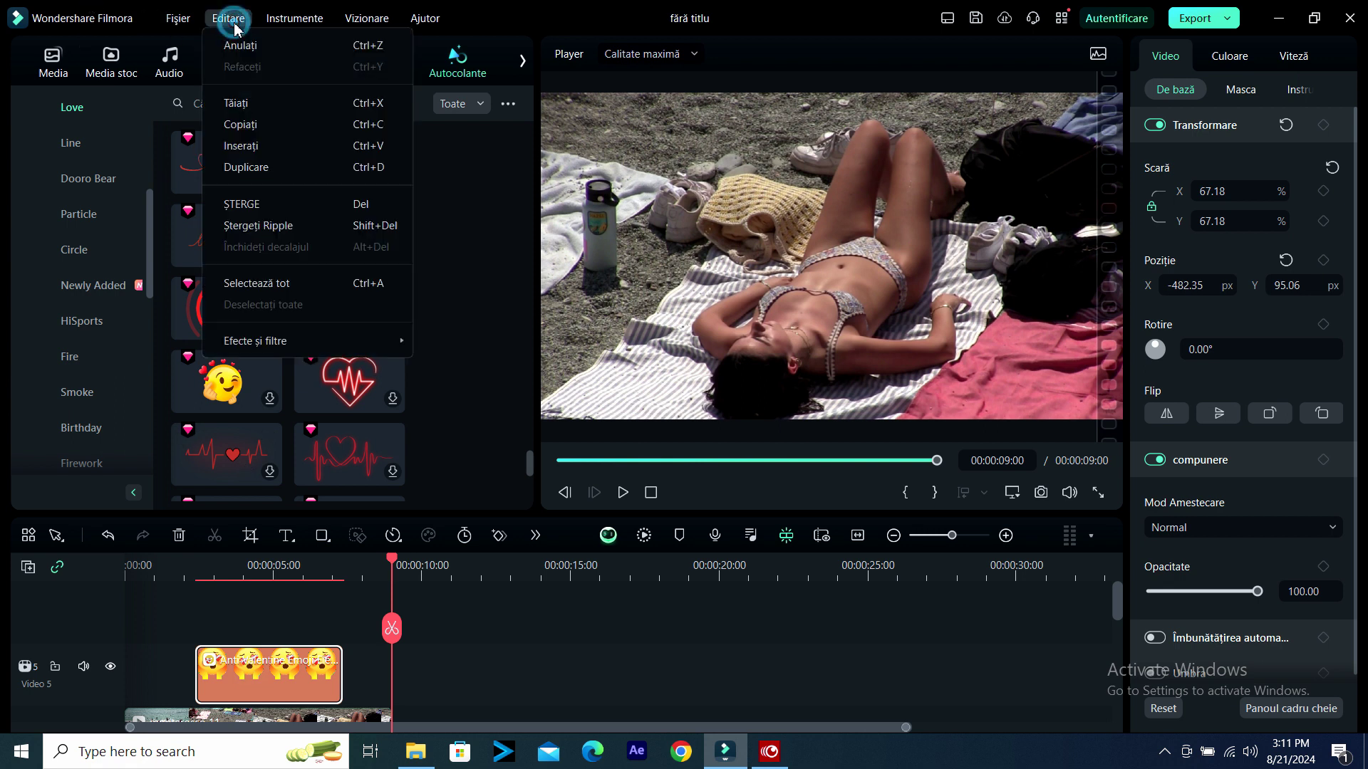
left_click(235, 100)
left_click_drag(223, 410, 201, 662)
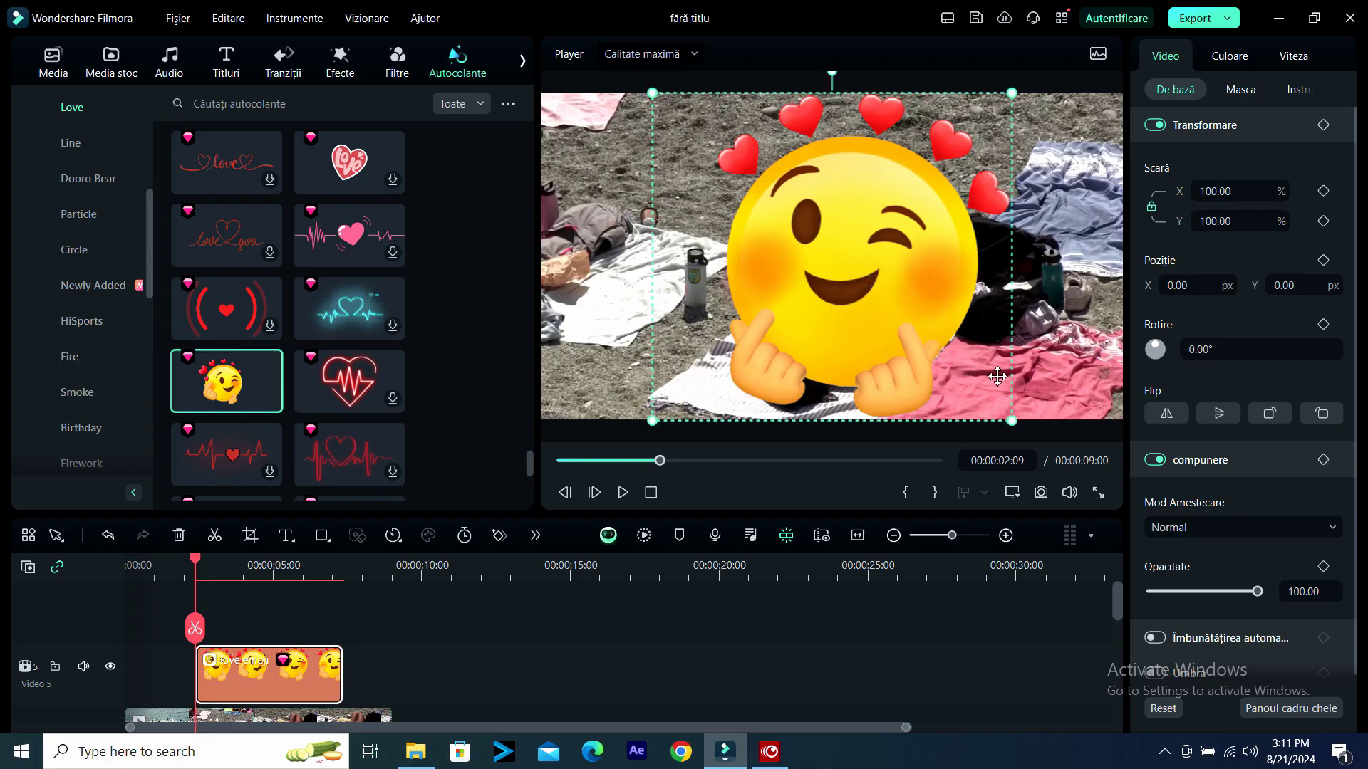
Shrink the winking emoji to about 70%, move it to about X -542, Y 159, and play the clip from 00:00:01:12.
left_click_drag(1010, 420, 695, 227)
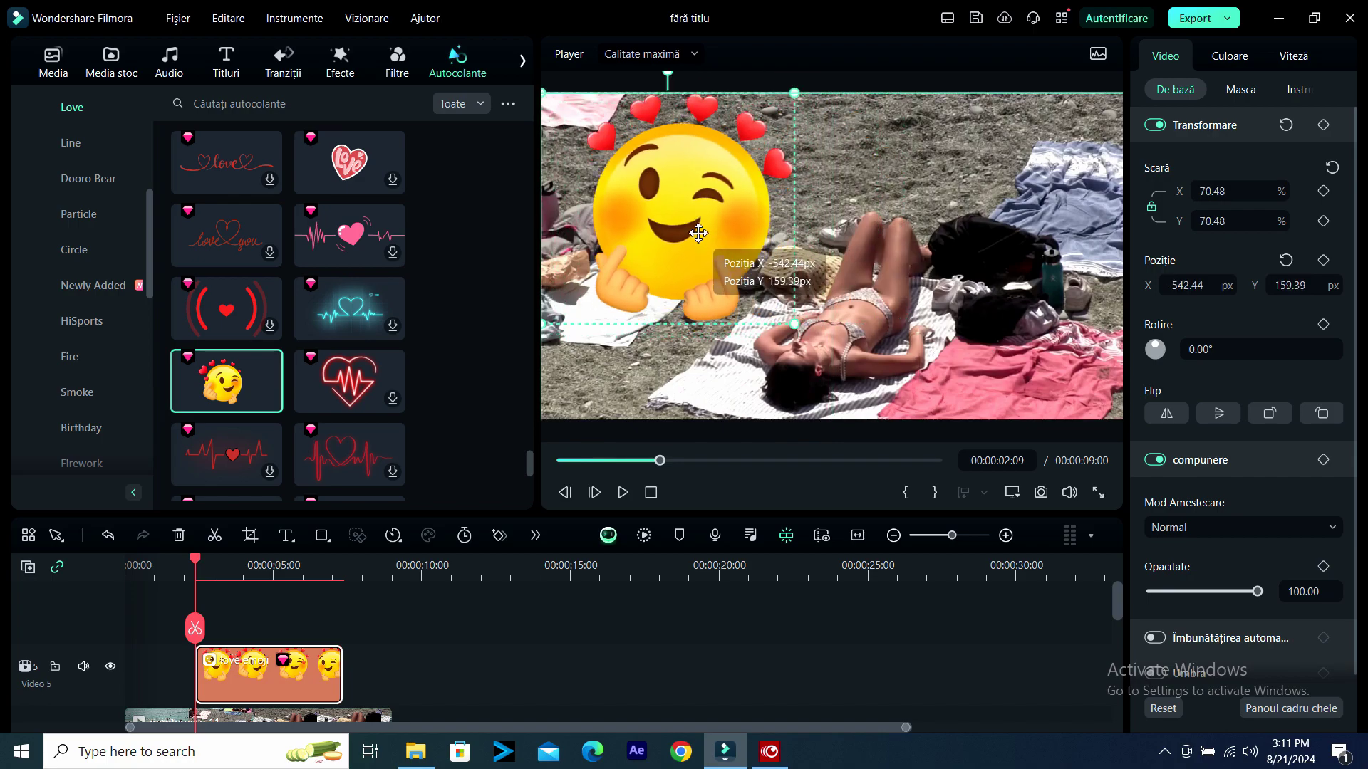
left_click(169, 565)
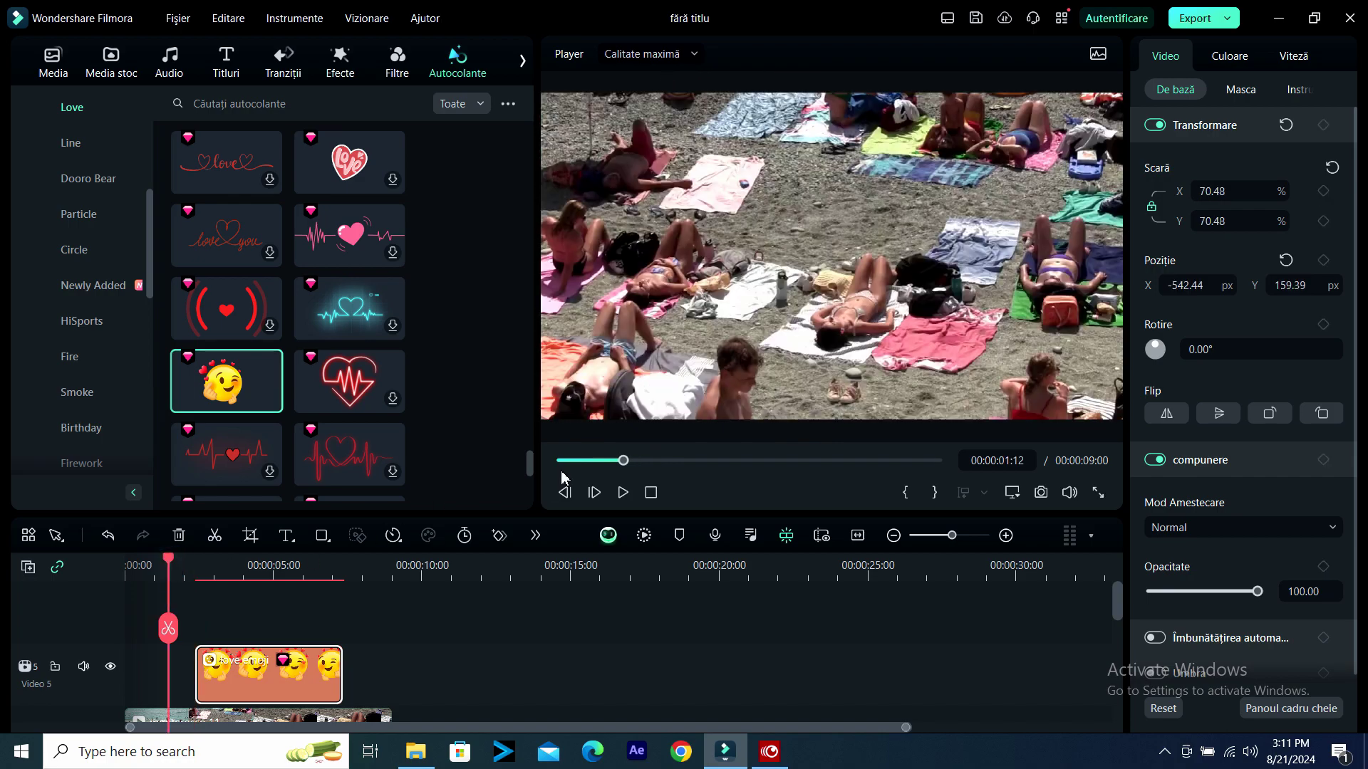
left_click(622, 492)
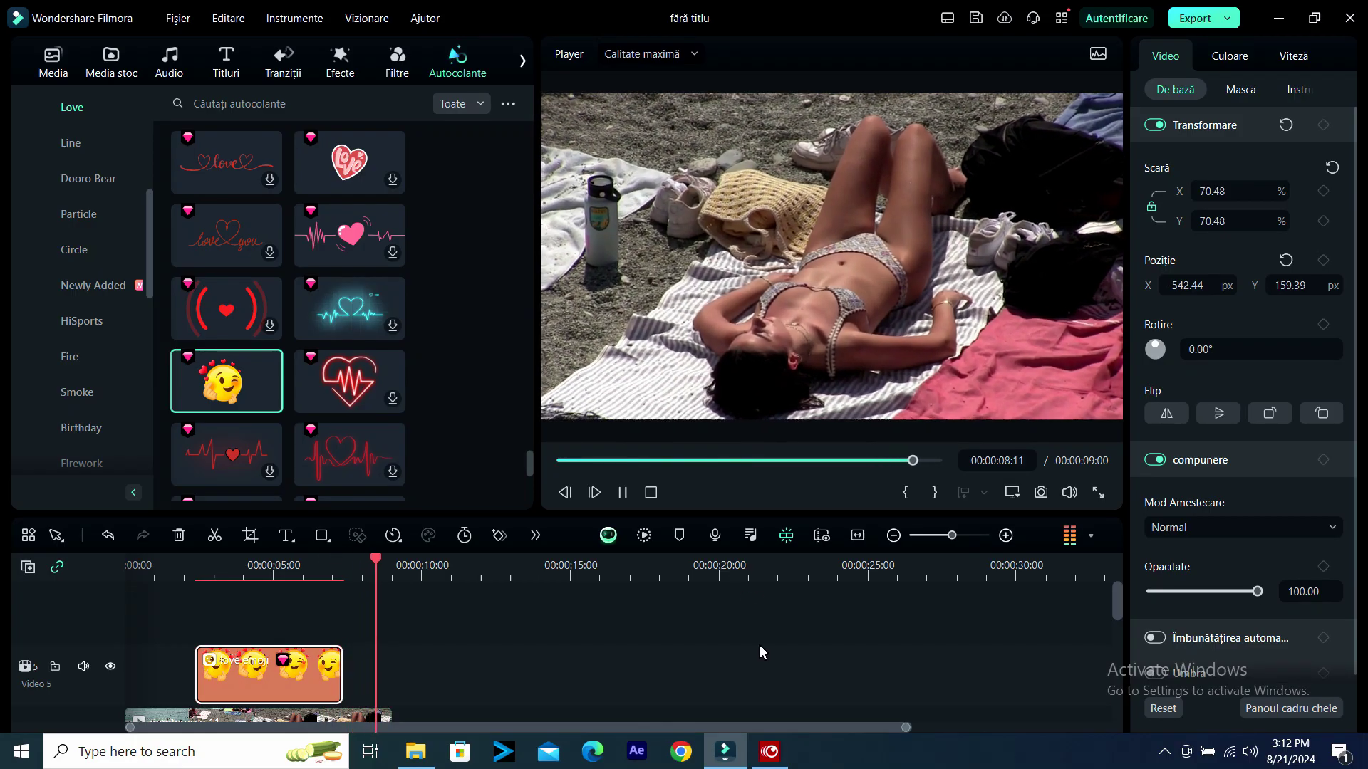
Preview the red heartbeat line, flaming heart and hands-forming-a-heart stickers, with the playhead moved to 00:00:03:17.
scroll(408, 352, "down", 3)
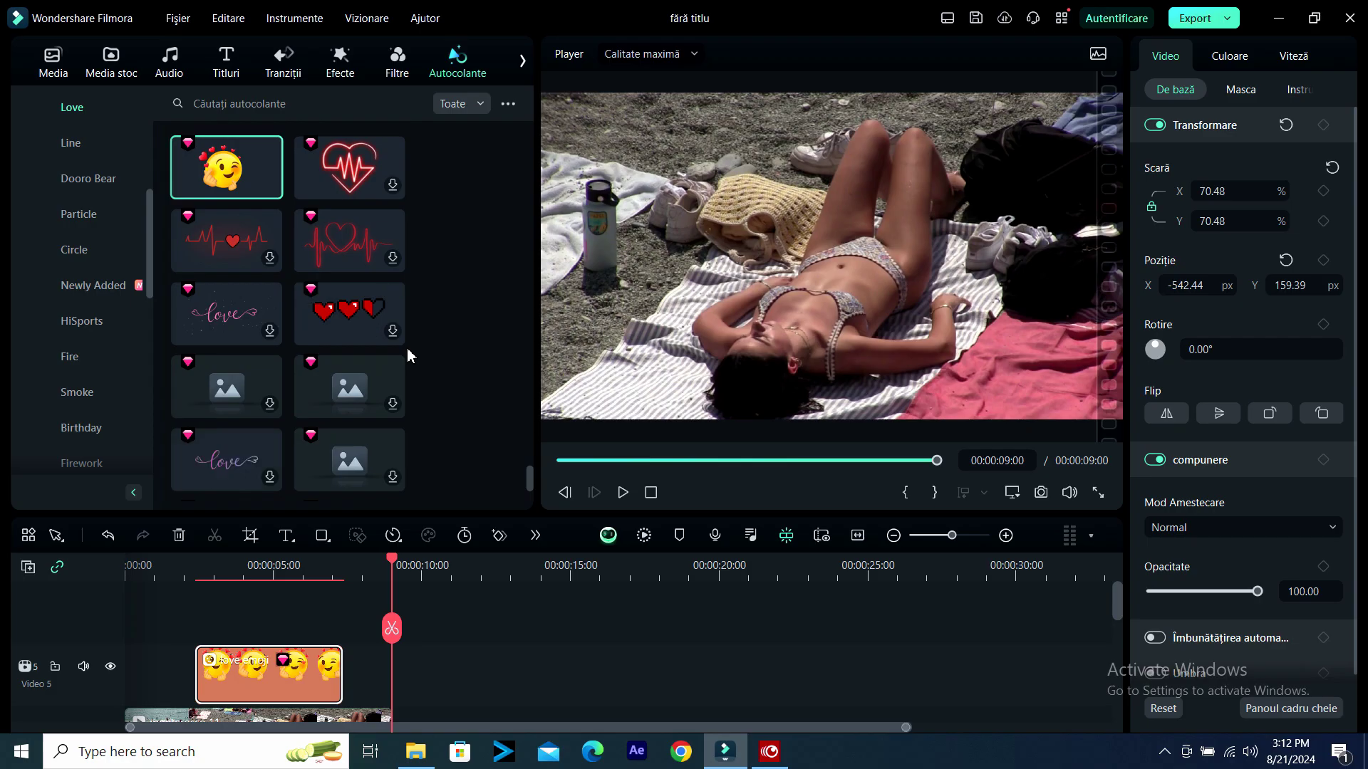
left_click(340, 251)
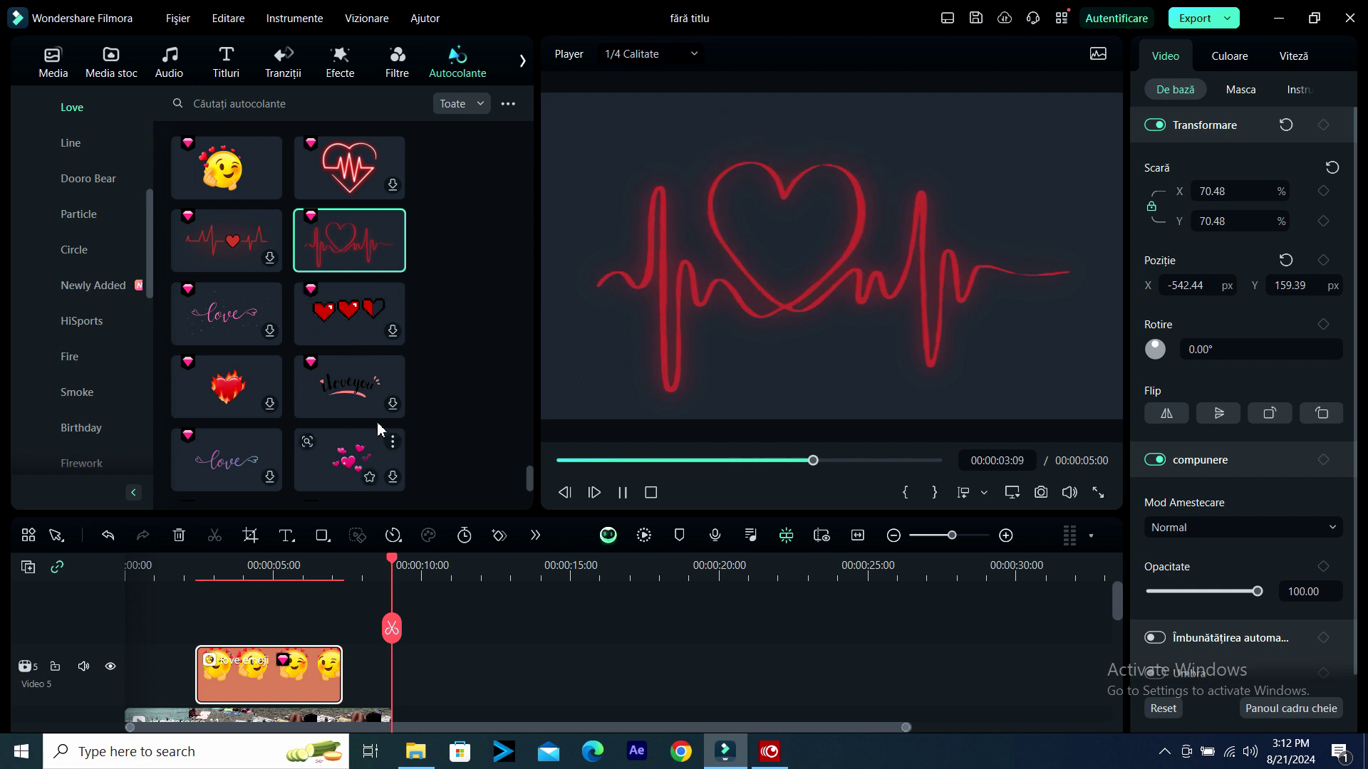
scroll(385, 392, "down", 2)
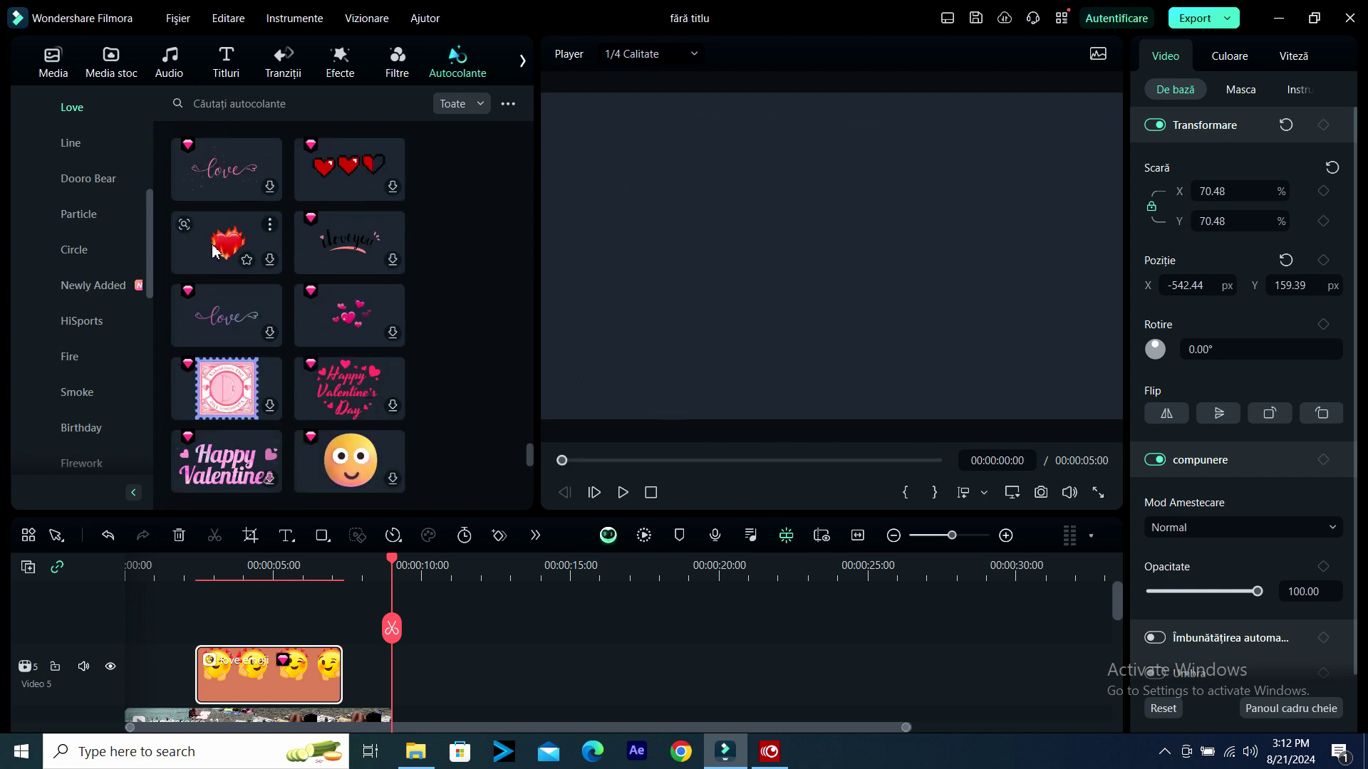
left_click(212, 251)
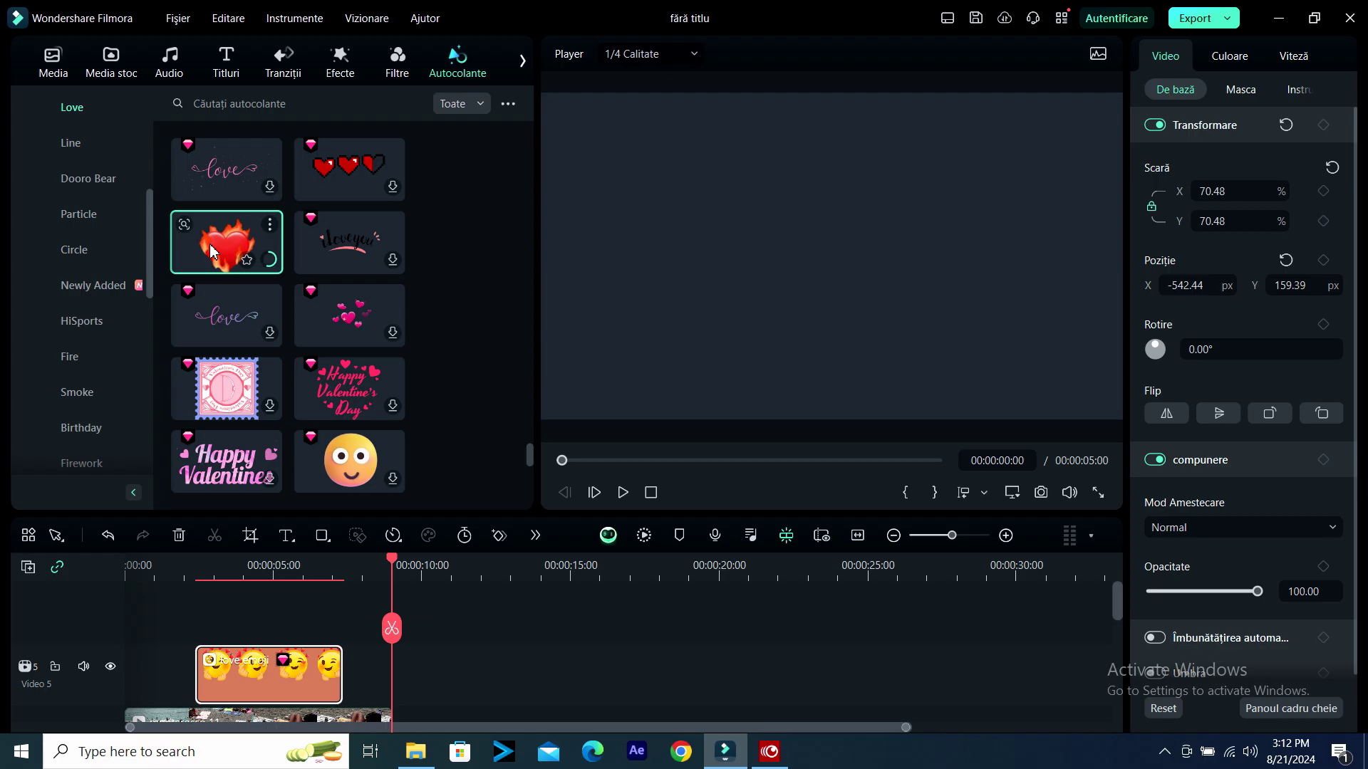
left_click(236, 570)
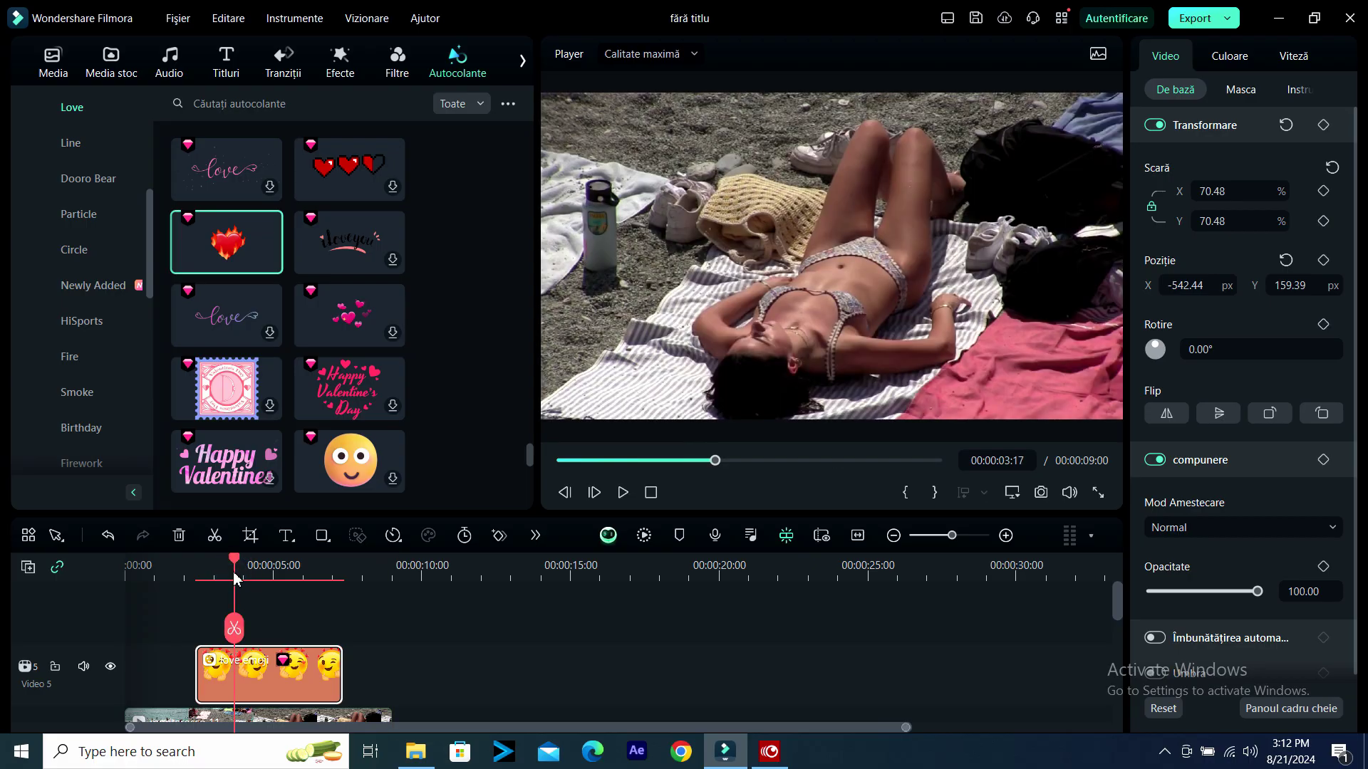
scroll(430, 349, "down", 5)
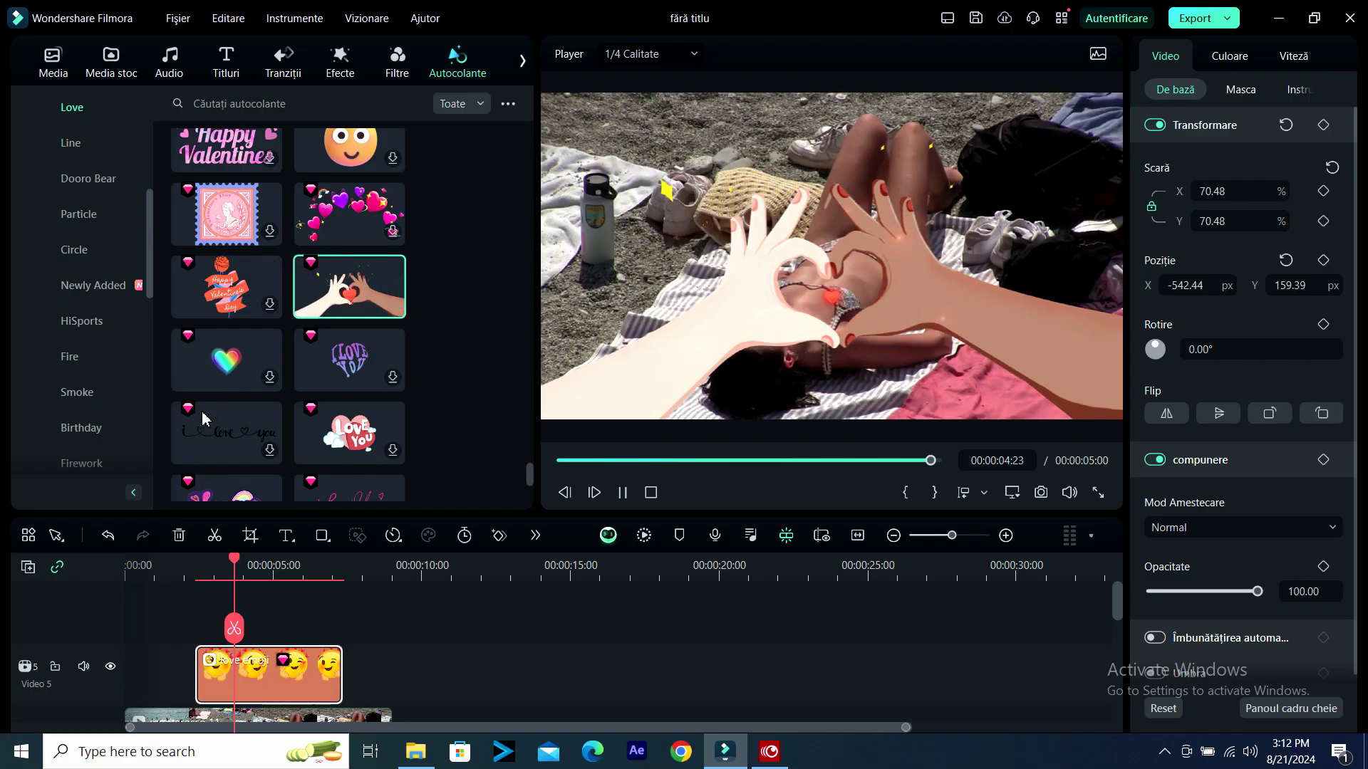
Cut the winking emoji sticker from the Video 5 track.
left_click(225, 683)
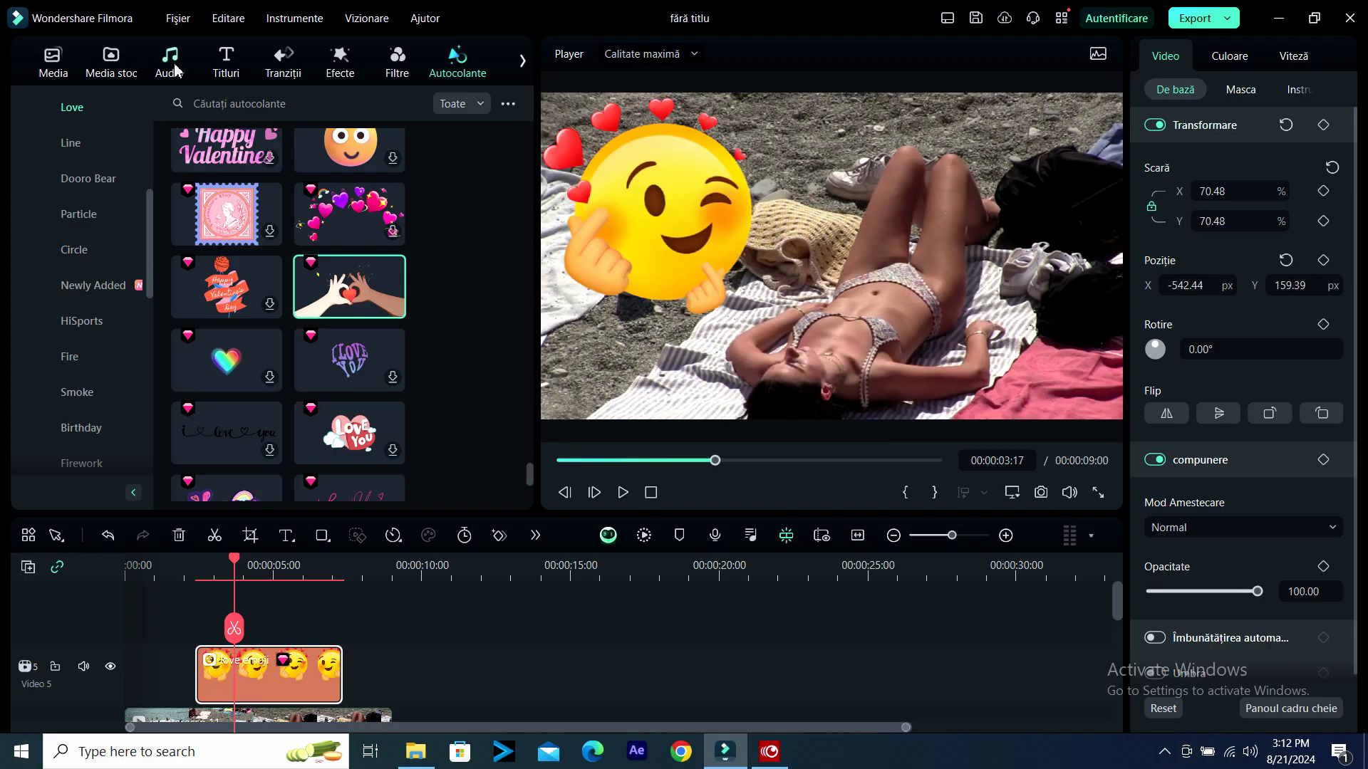
left_click(220, 26)
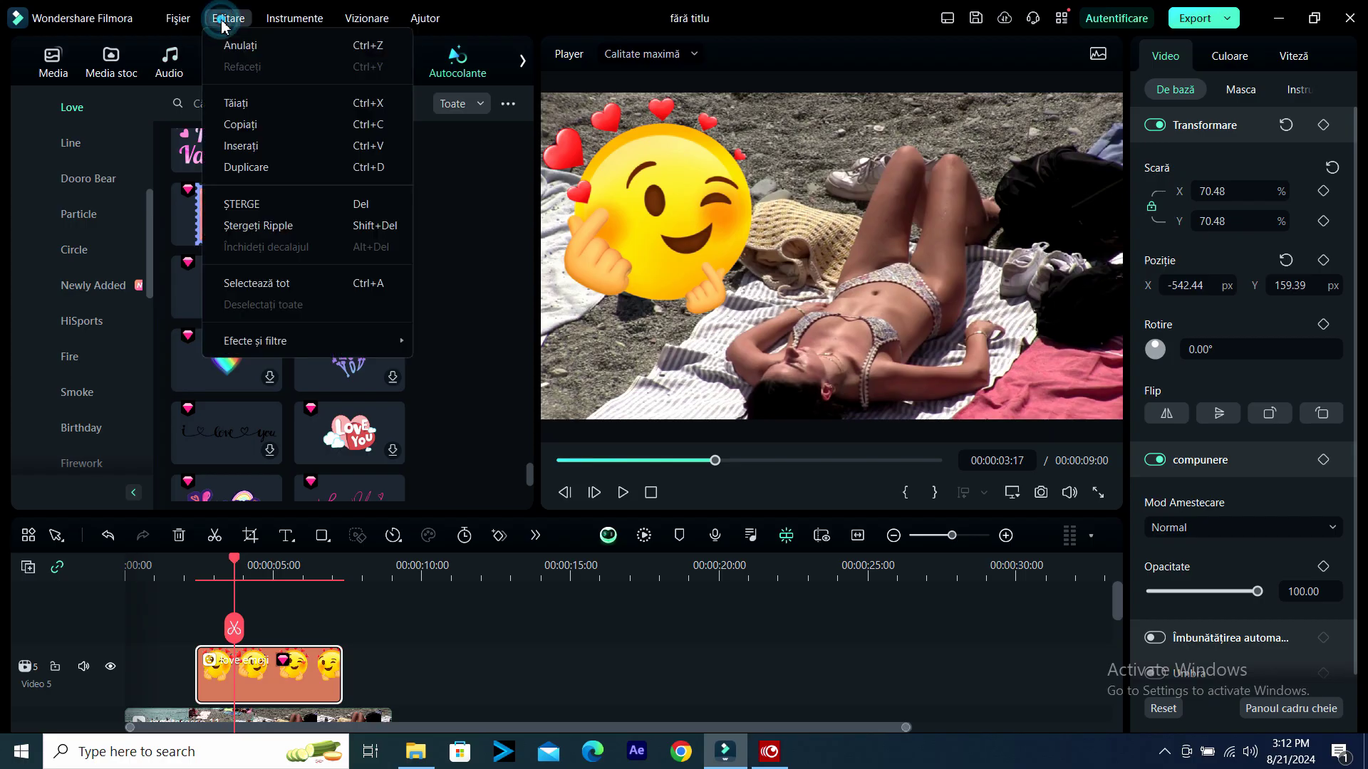
left_click(234, 106)
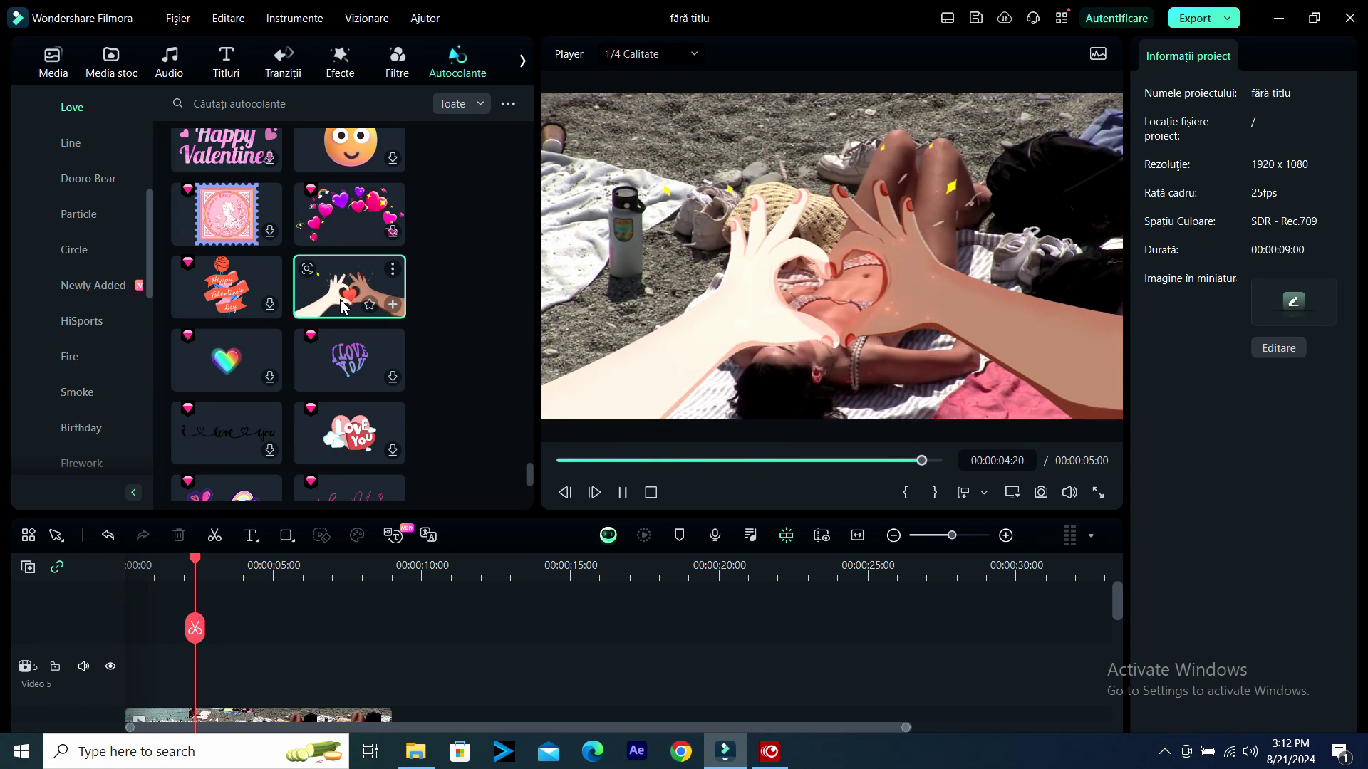
Preview the glowing "Love you" lettering sticker with a rainbow near the end of the Love category.
scroll(338, 339, "down", 2)
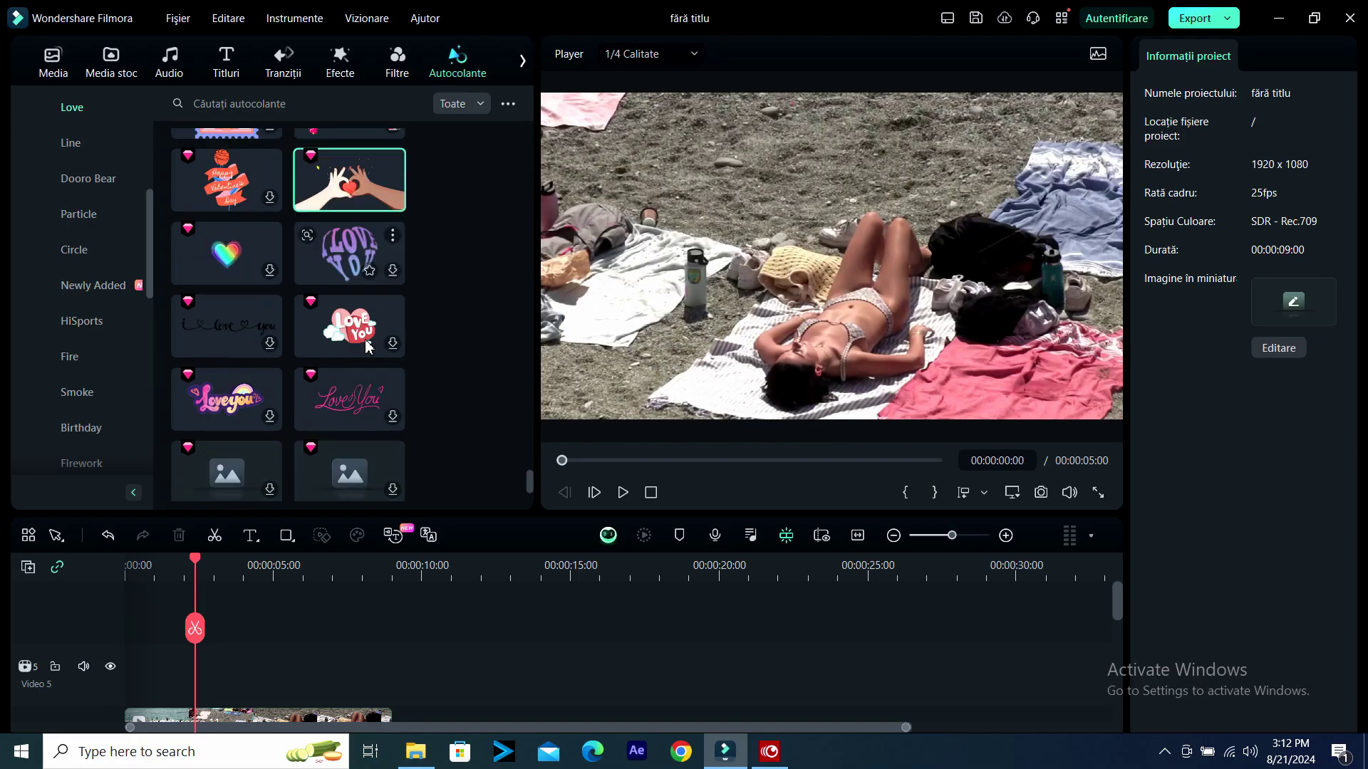
scroll(347, 338, "down", 3)
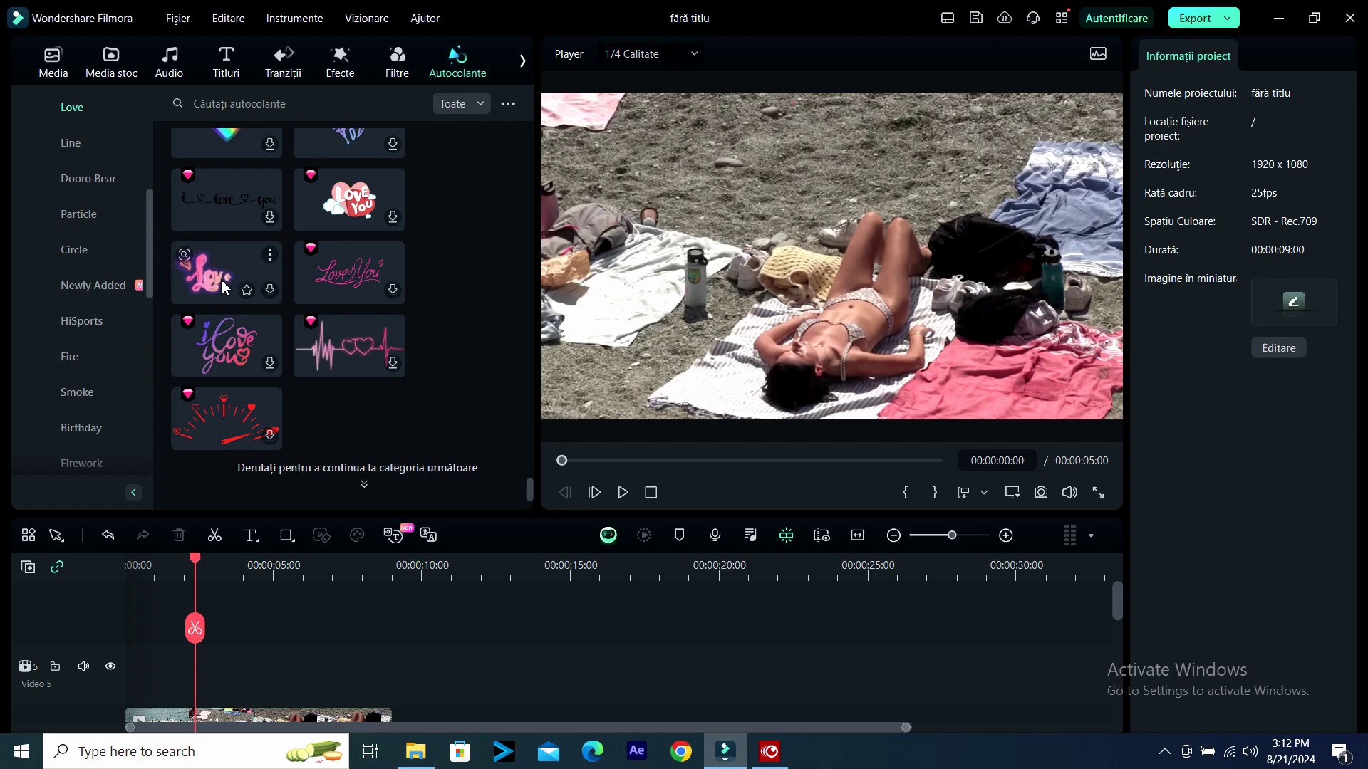
left_click(223, 287)
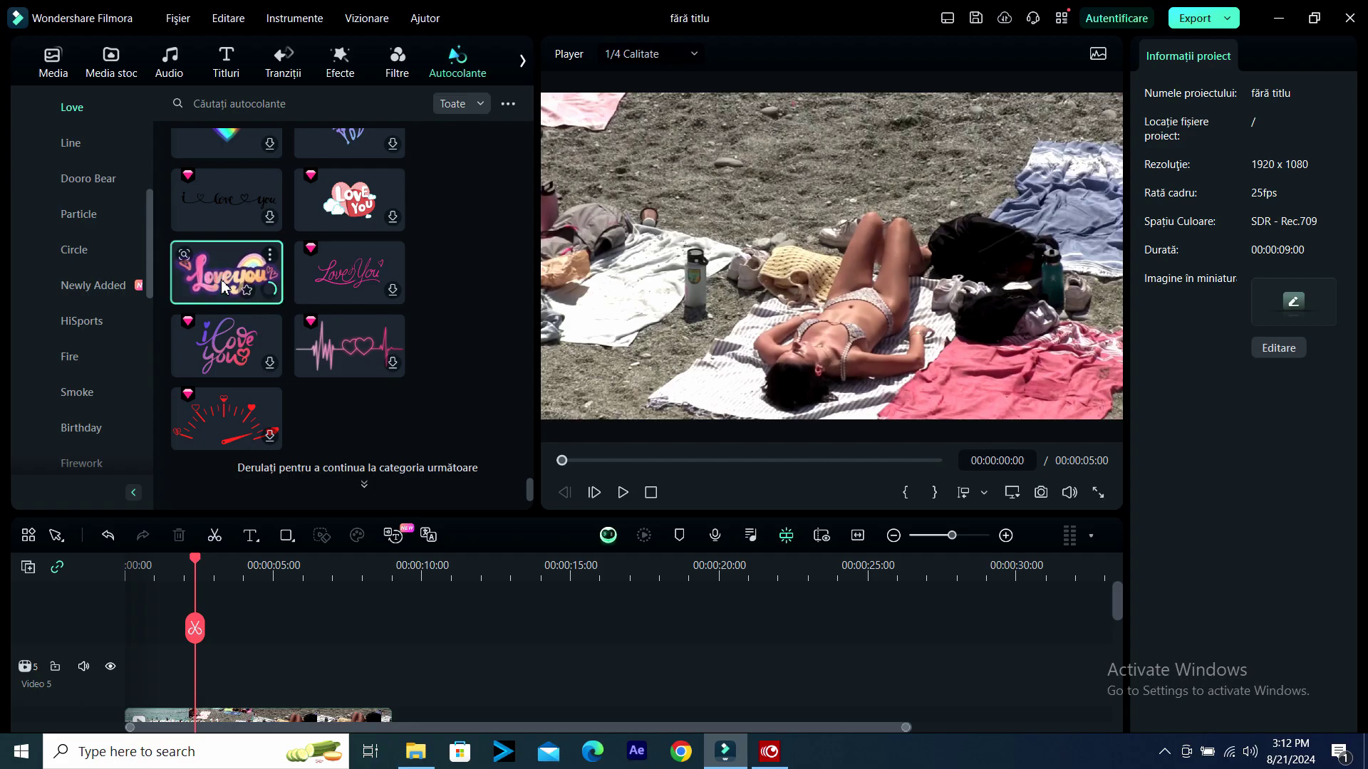